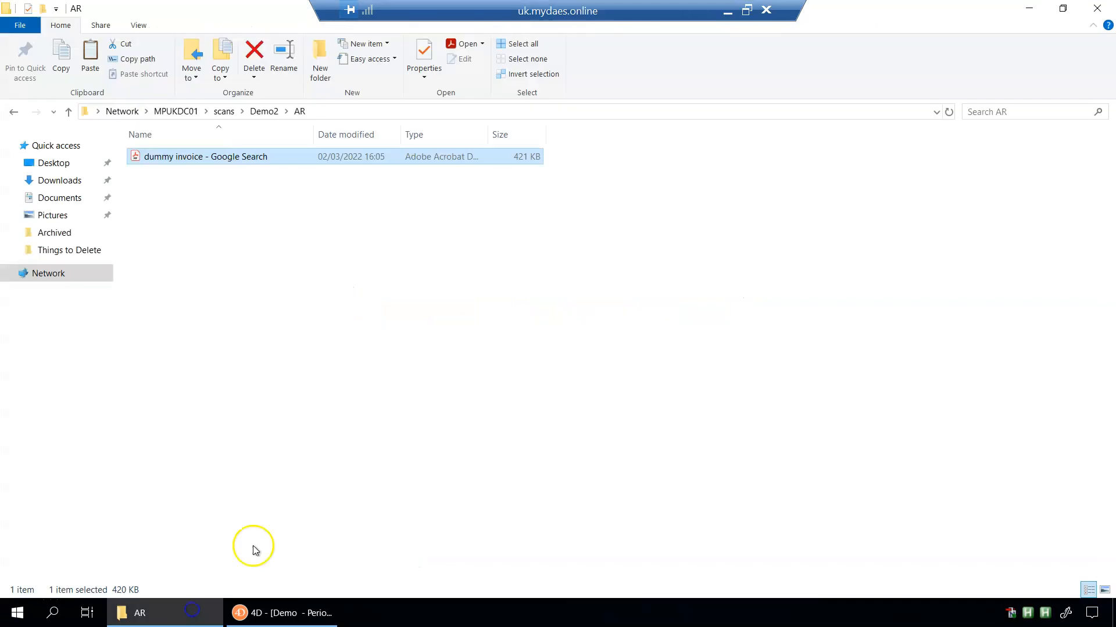
Step: Go up to the Demo2 scans folder and examine its AR and AR Filing folders
left_click(264, 111)
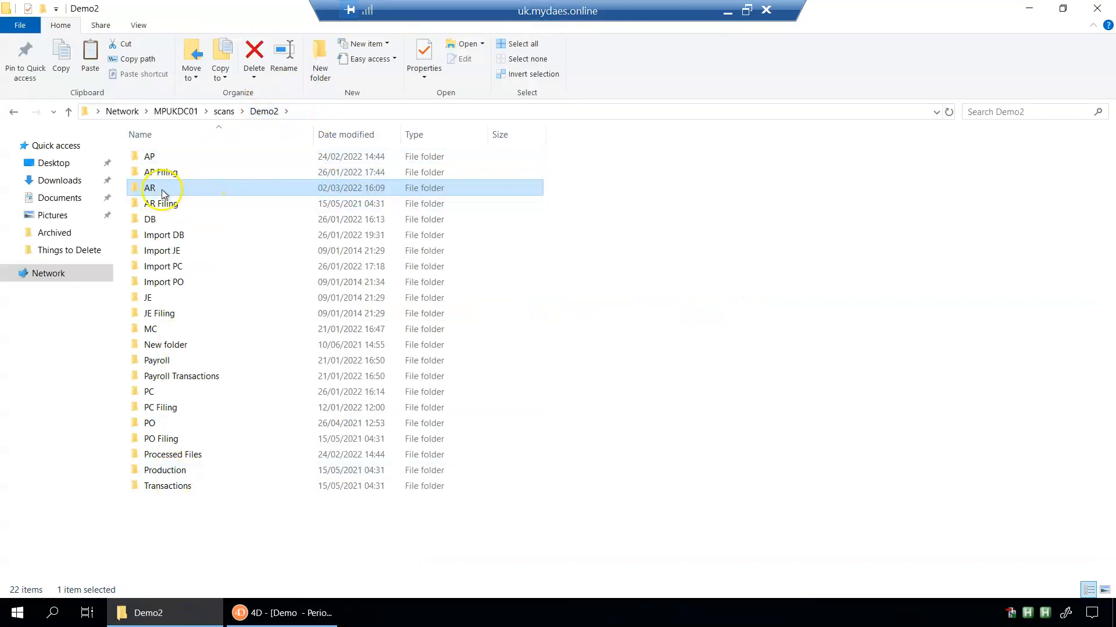
double_click(180, 206)
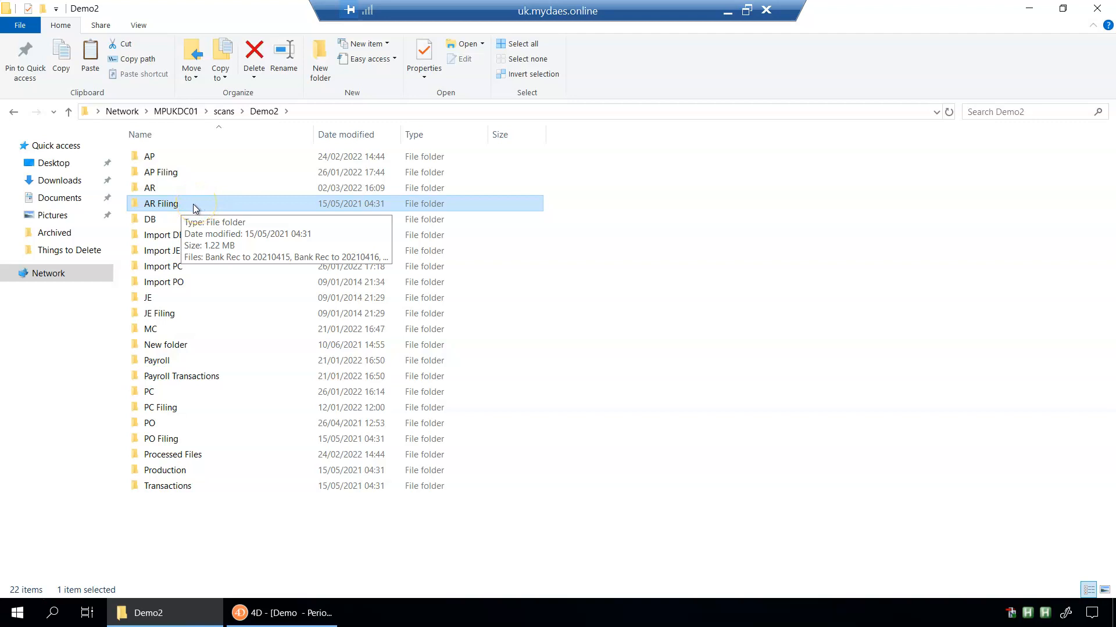
left_click(174, 188)
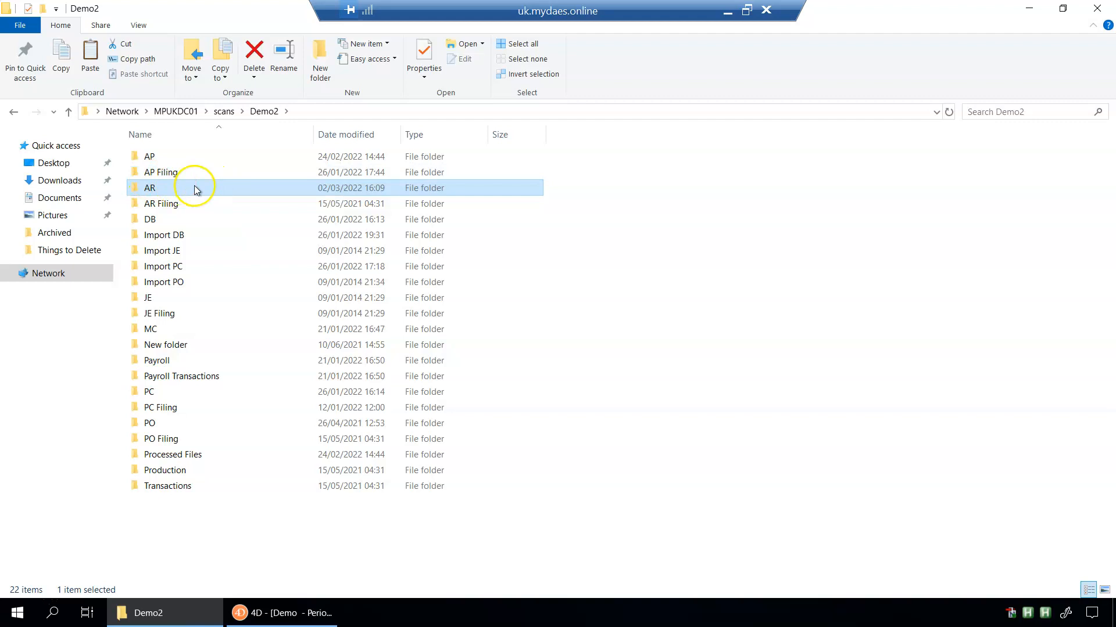
Step: Switch to Moneypenny and review the DEMO LTD GBP currency setup, including its document footer, without saving
left_click(253, 607)
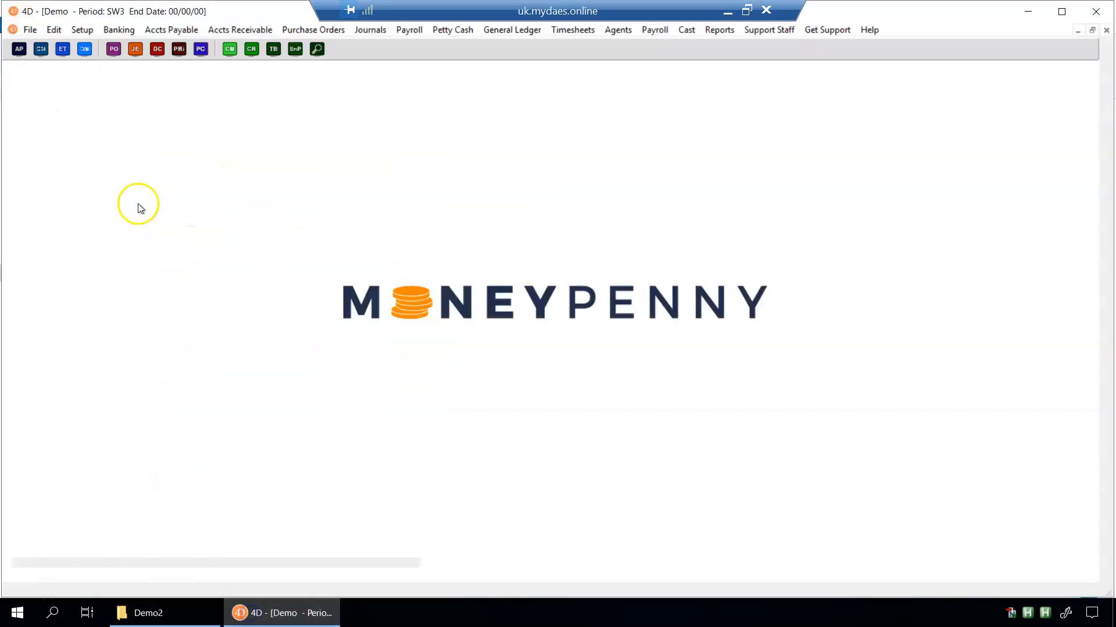
left_click(83, 30)
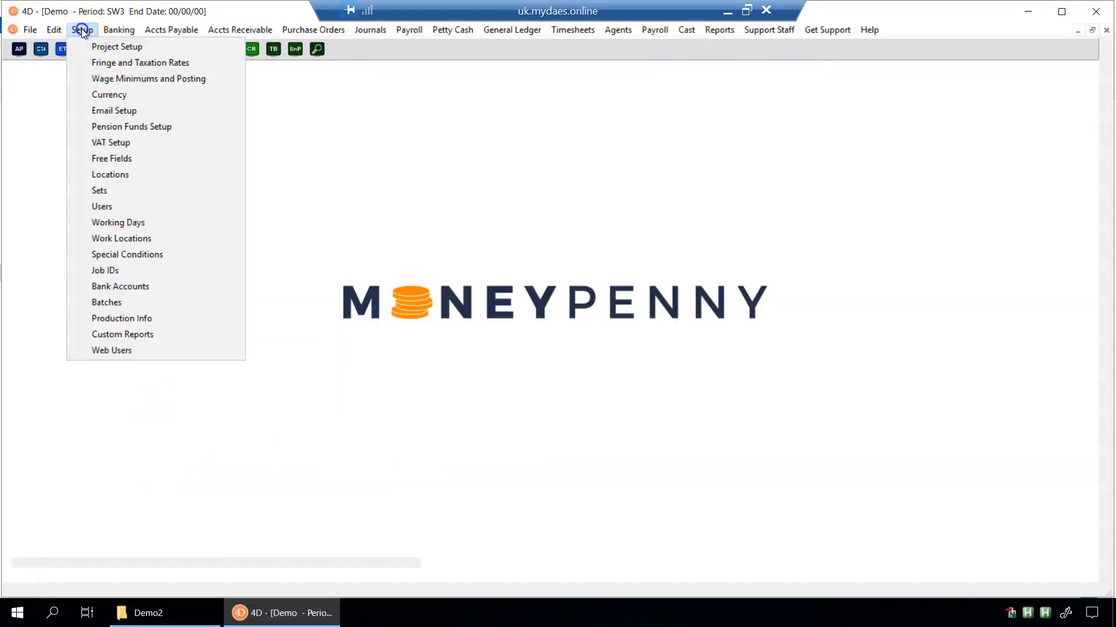
left_click(108, 94)
left_click(43, 95)
double_click(43, 95)
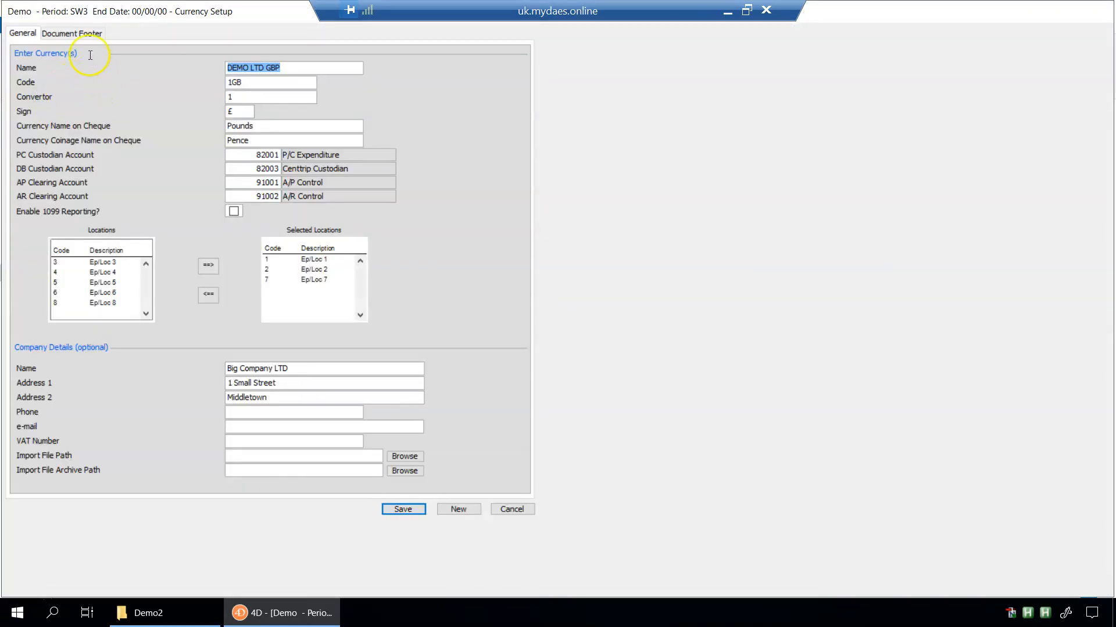
left_click(68, 33)
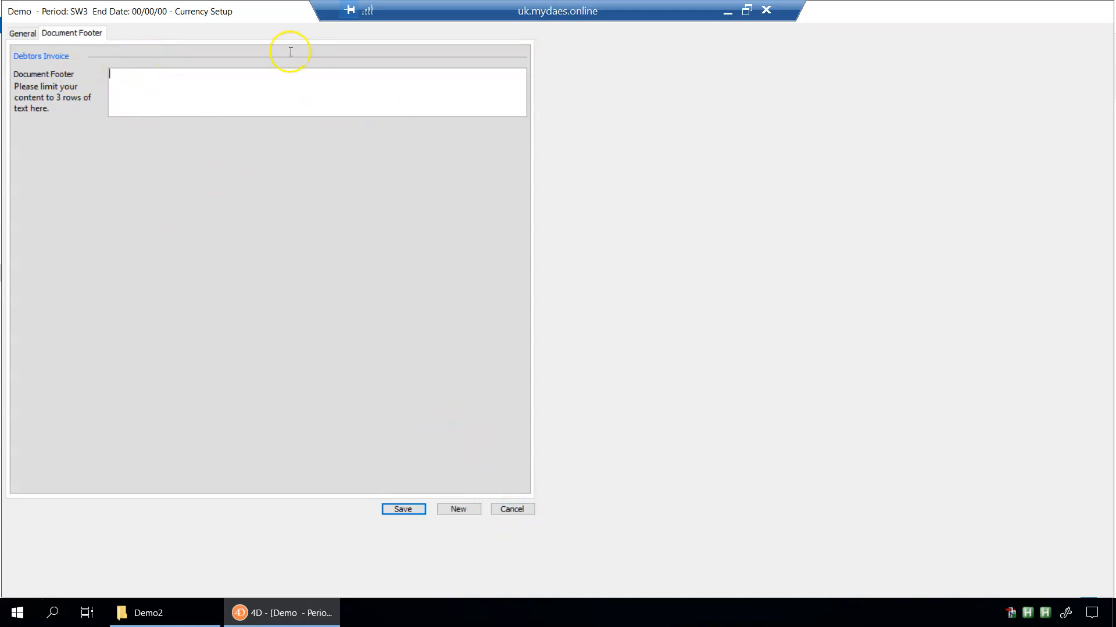
left_click(507, 509)
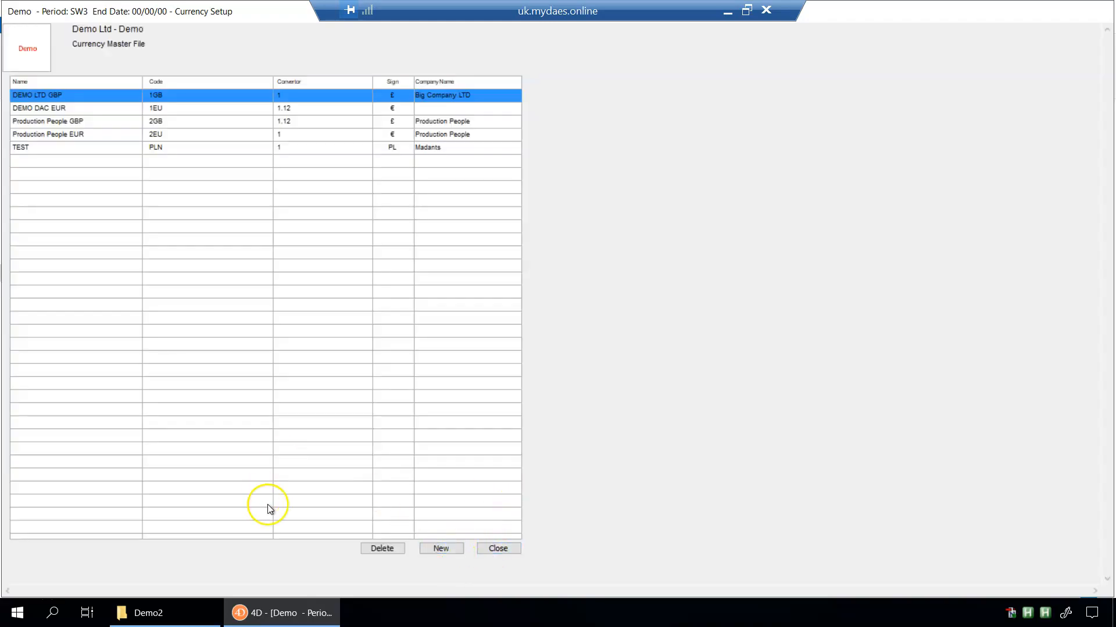
Step: Check the AR folder in File Explorer for the invoice PDF, and return to Moneypenny to close the currency list
left_click(143, 611)
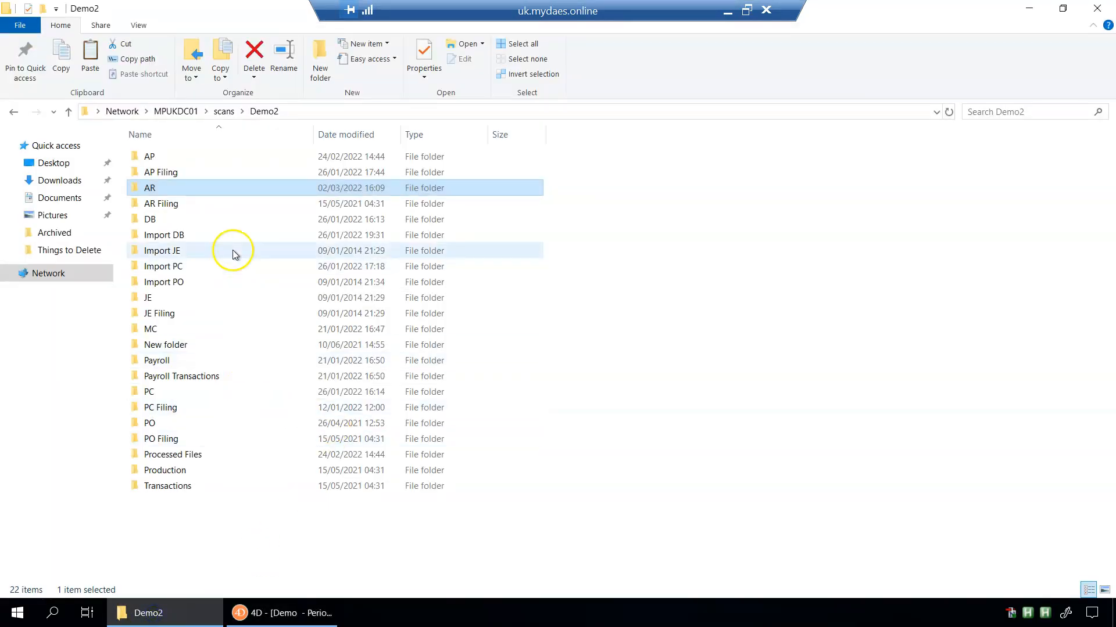
double_click(167, 189)
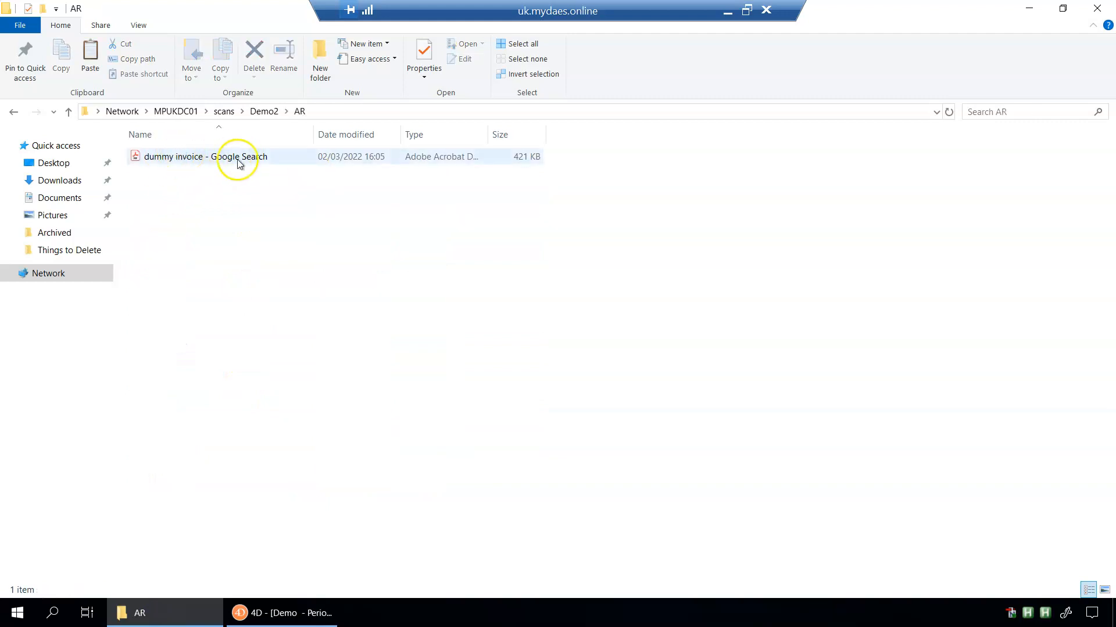
left_click(279, 615)
left_click(491, 548)
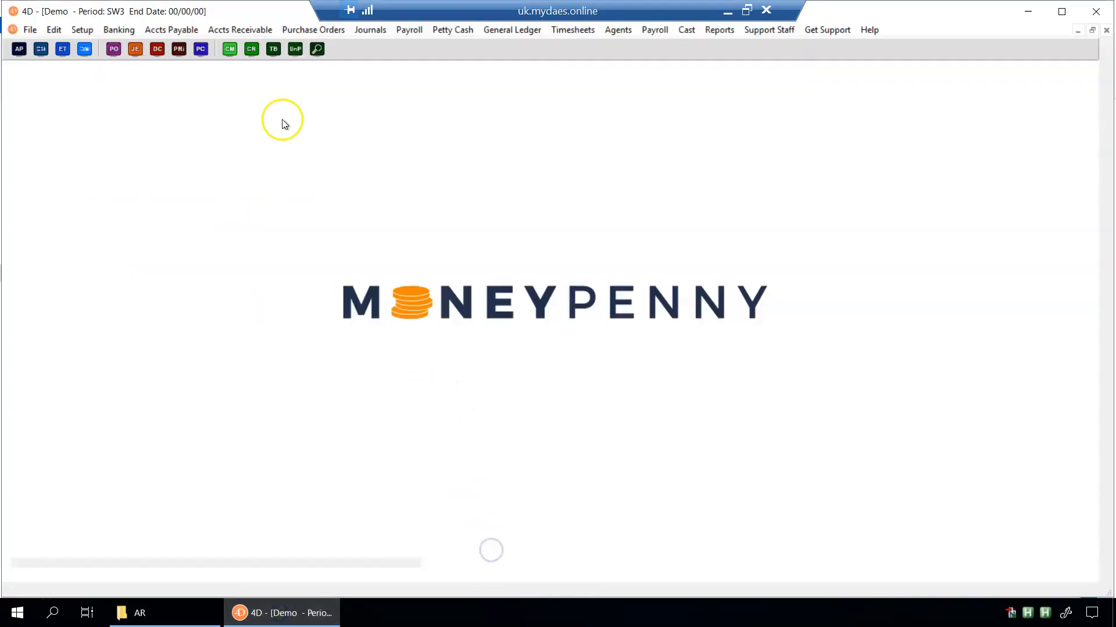
Step: Start an unpaid accounts receivable invoice from the in-tray in DEMO LTD GBP, keeping the PDF unsplit
left_click(273, 35)
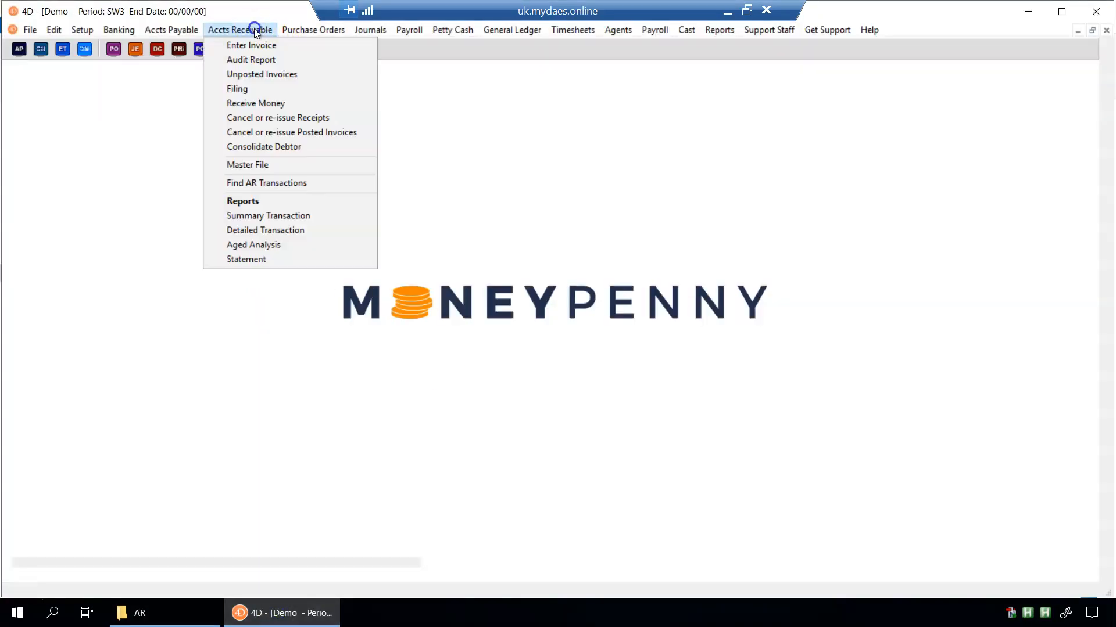
left_click(257, 43)
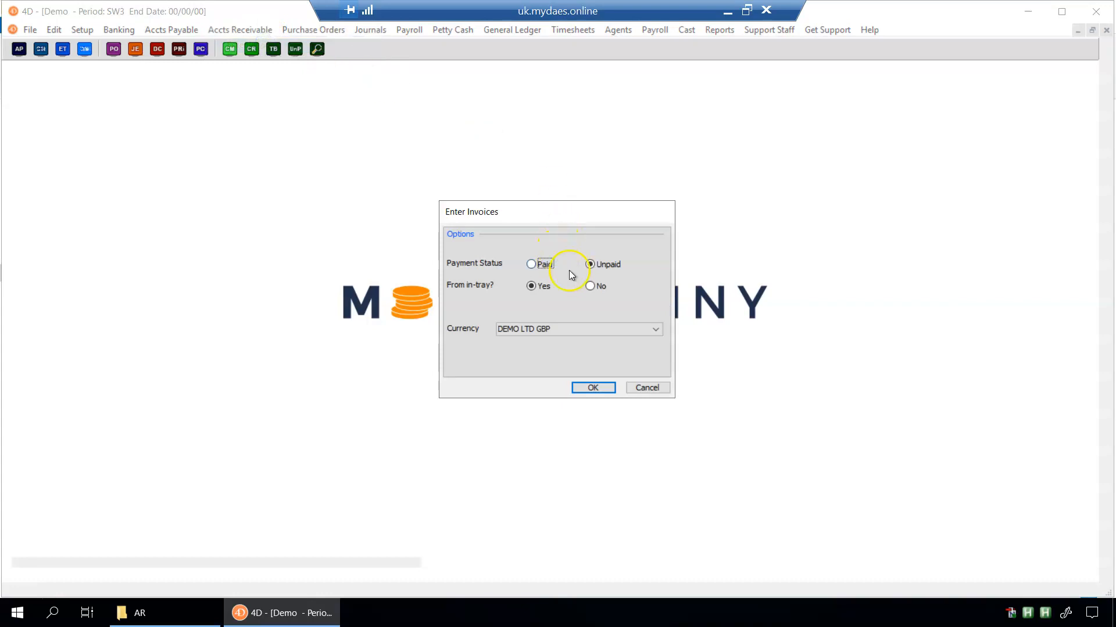
left_click(602, 263)
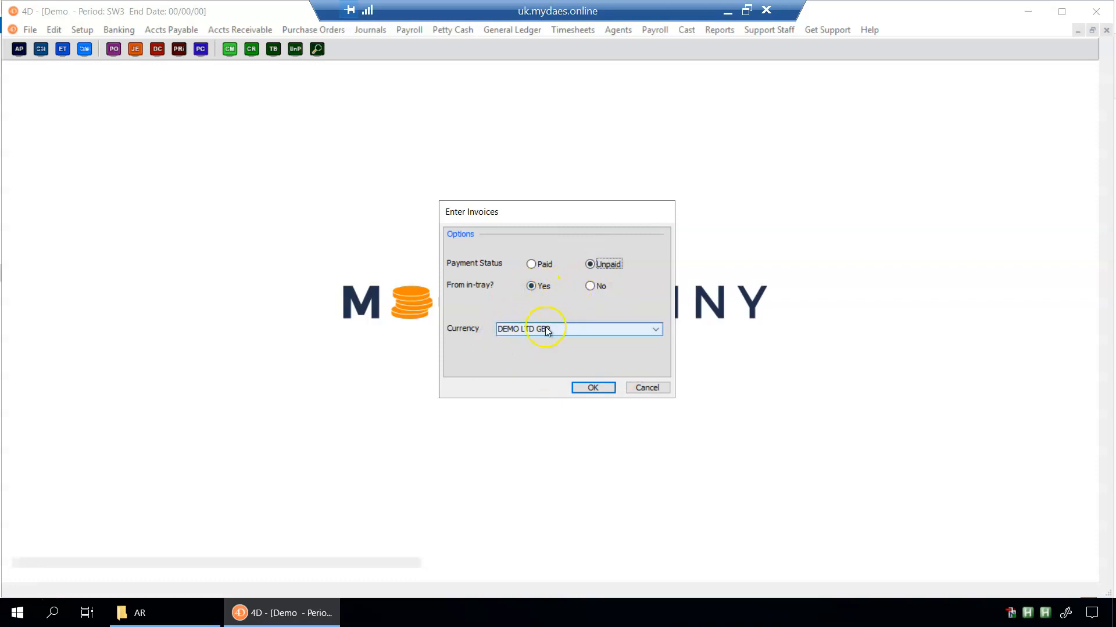
left_click(589, 388)
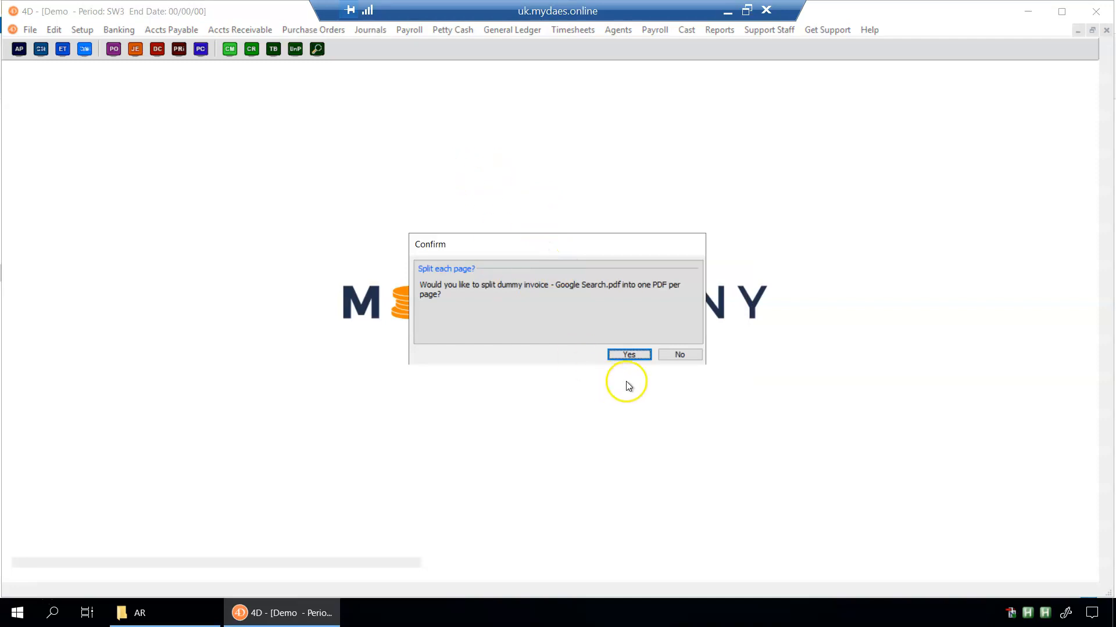
left_click(686, 356)
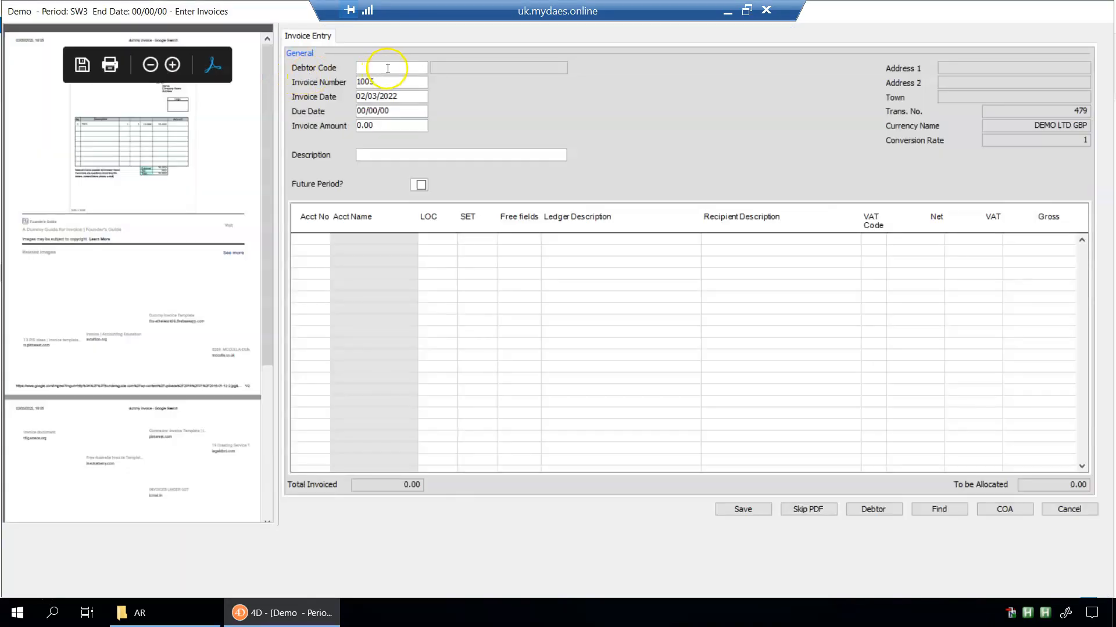
Step: Look up the debtor list and assign BFI as the invoice's debtor
type("?")
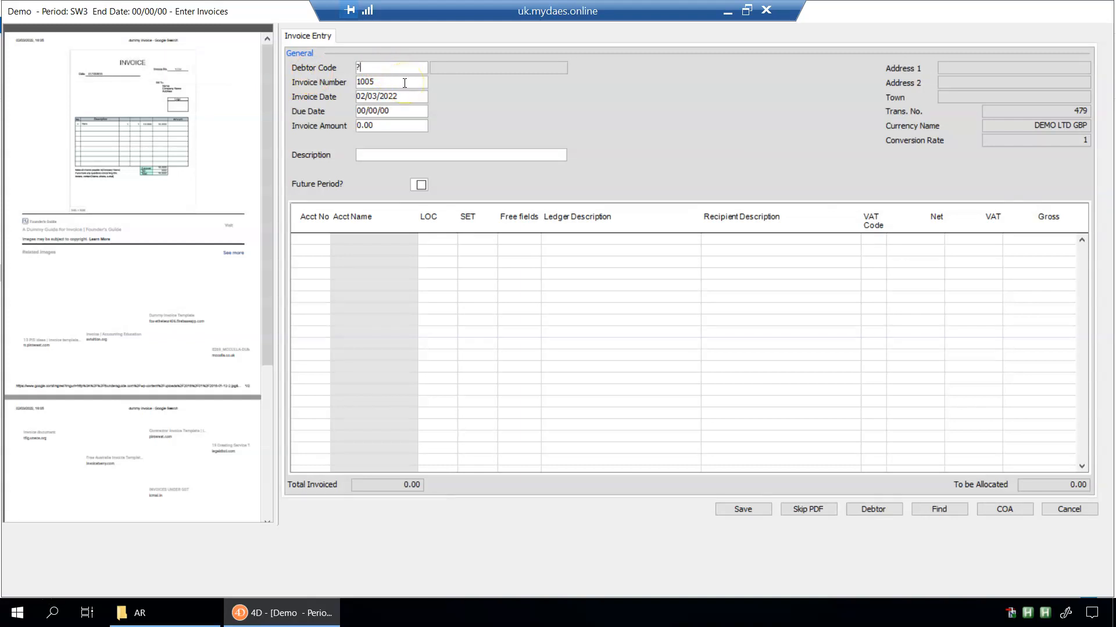
key("Tab")
left_click(439, 113)
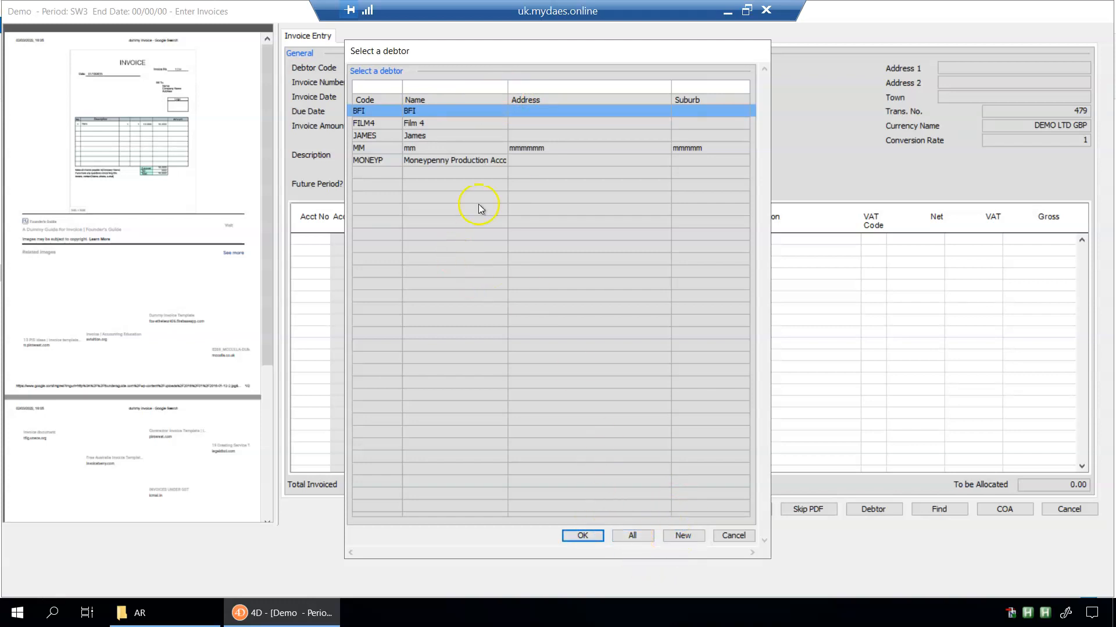
double_click(451, 110)
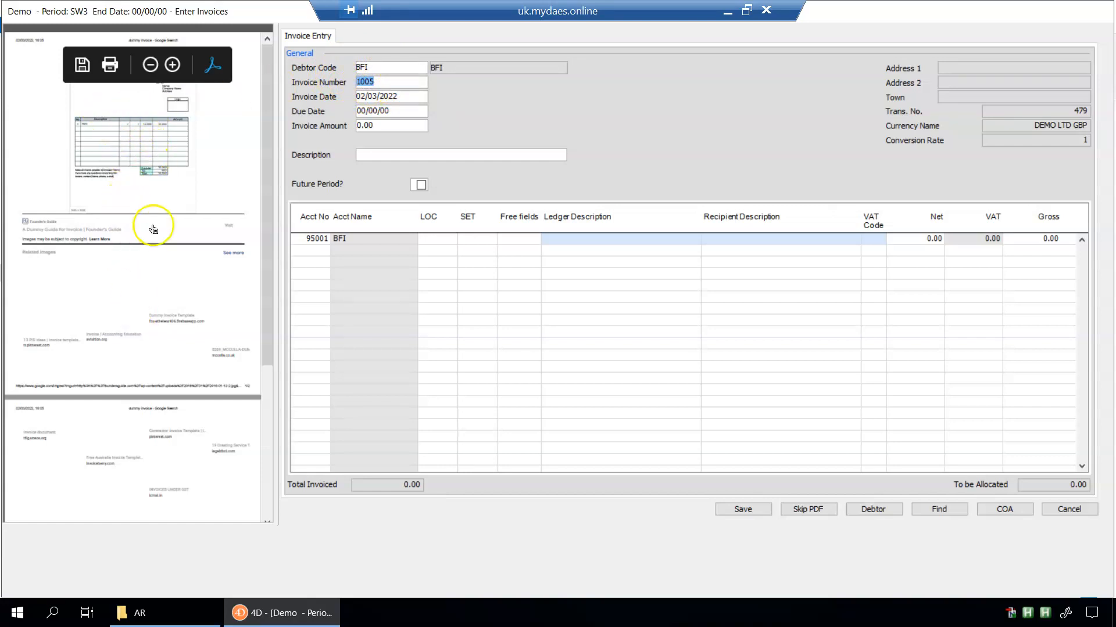
Step: Set the invoice amount to 120.00 and the description to "Test Sales Invoice"
left_click_drag(279, 197, 380, 203)
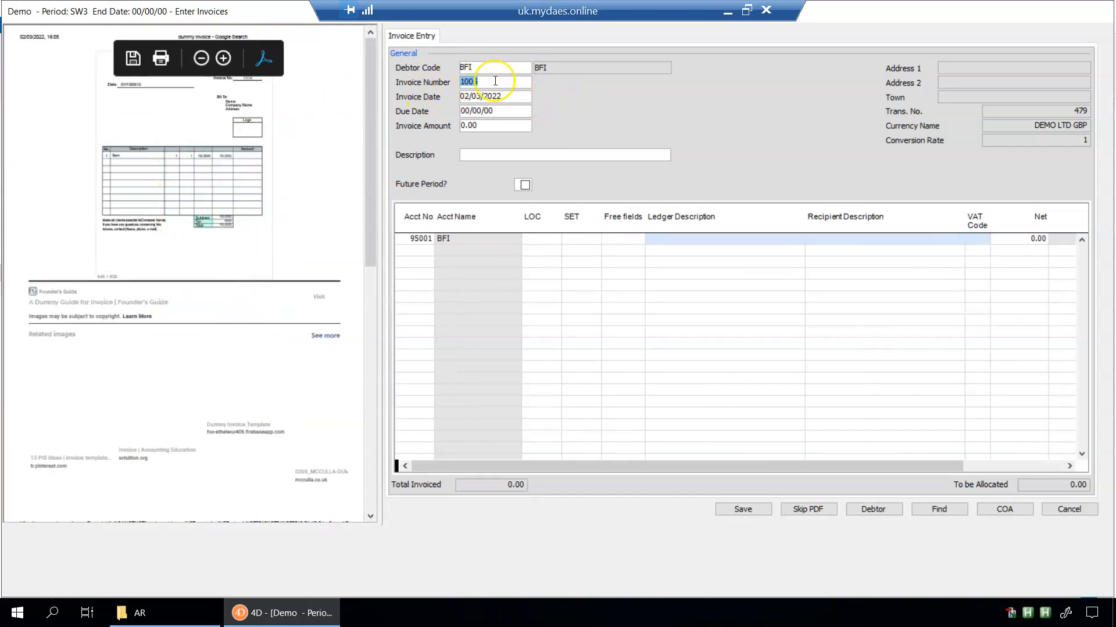
left_click(459, 88)
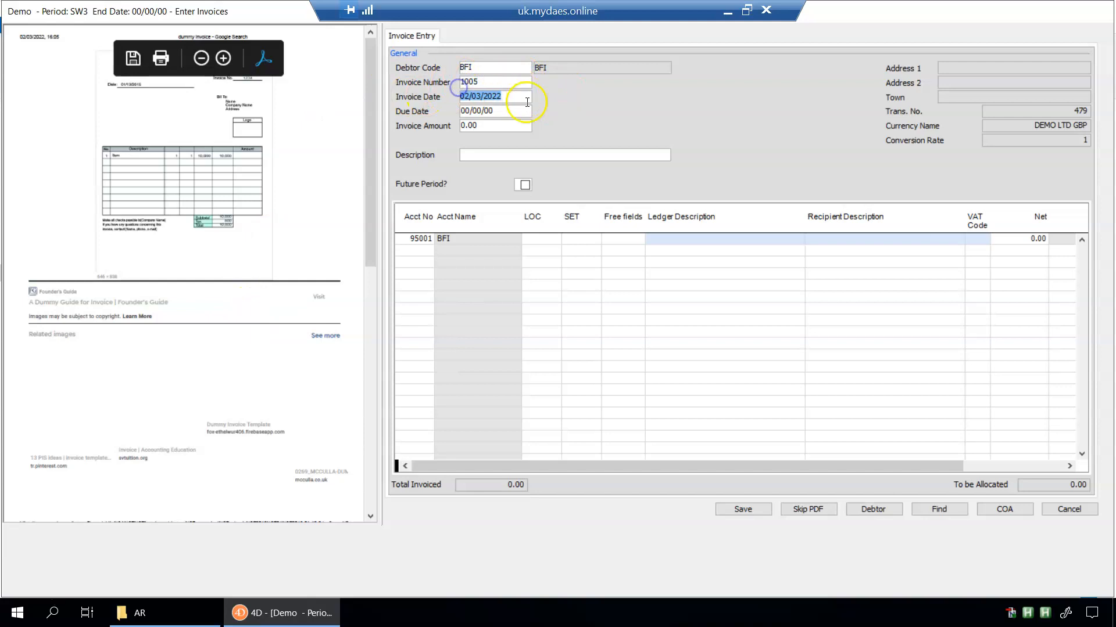
left_click(390, 124)
type("1001")
key("BackSpace")
key("BackSpace")
key("BackSpace")
key("BackSpace")
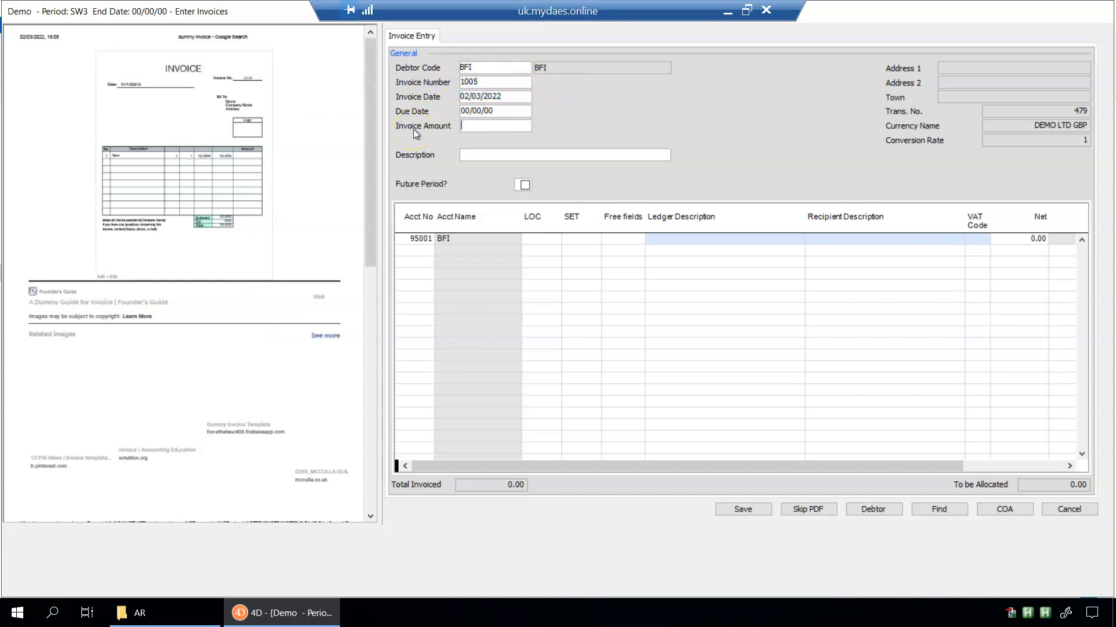
type("120.0")
left_click(532, 154)
type("Test Sales Invoice")
key("Tab")
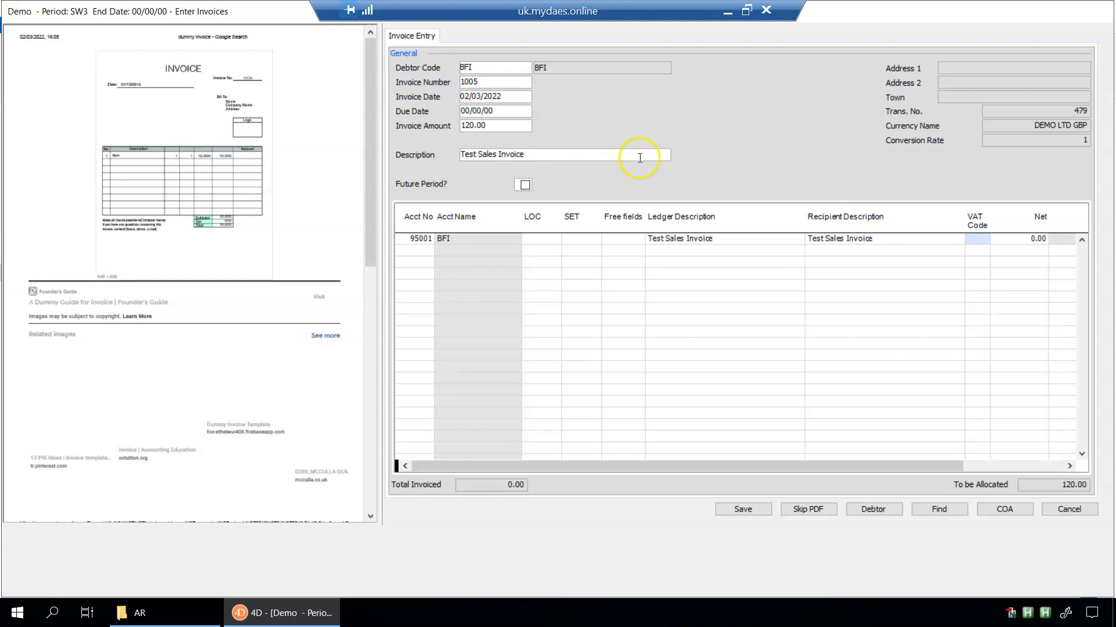
Step: Assign VAT code S1 (Standard Rate VAT Sales 20%) and a net amount of 100 to the BFI line
left_click(413, 240)
left_click(541, 240)
left_click(975, 239)
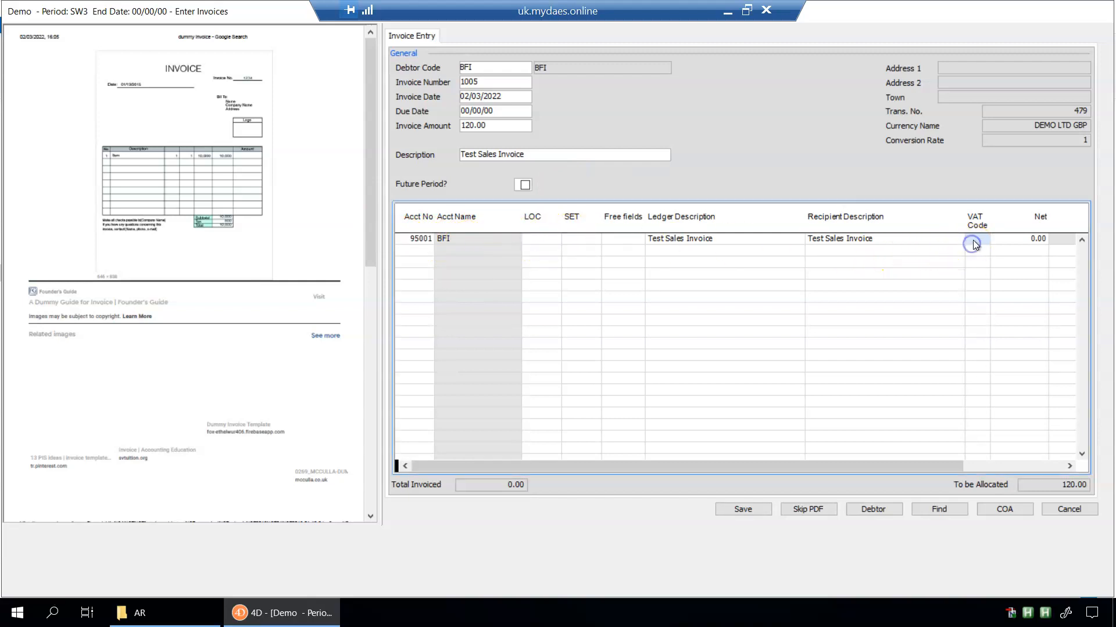
type("?")
key("Tab")
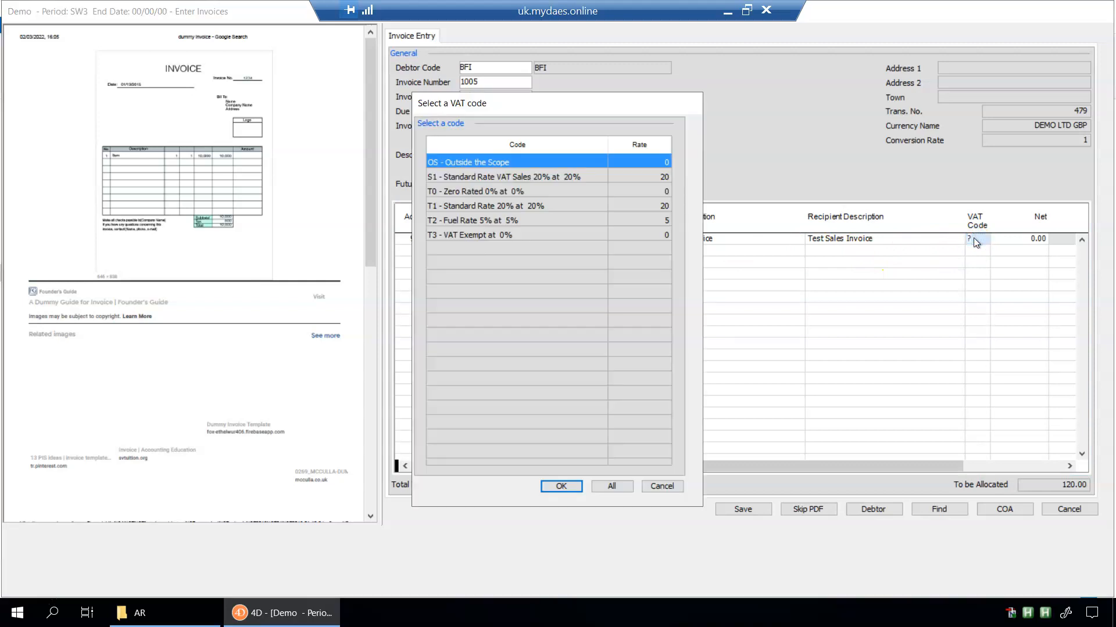
double_click(459, 176)
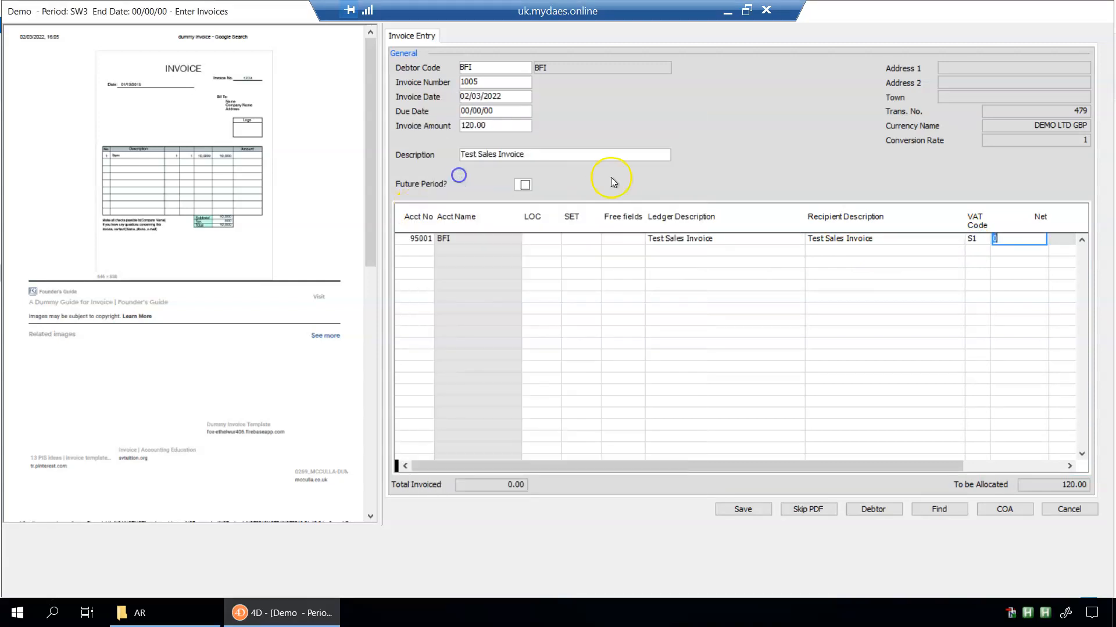
type("100")
key("Return")
Step: Unlock the gross column for entry and save the invoice without entering another one
left_click(997, 467)
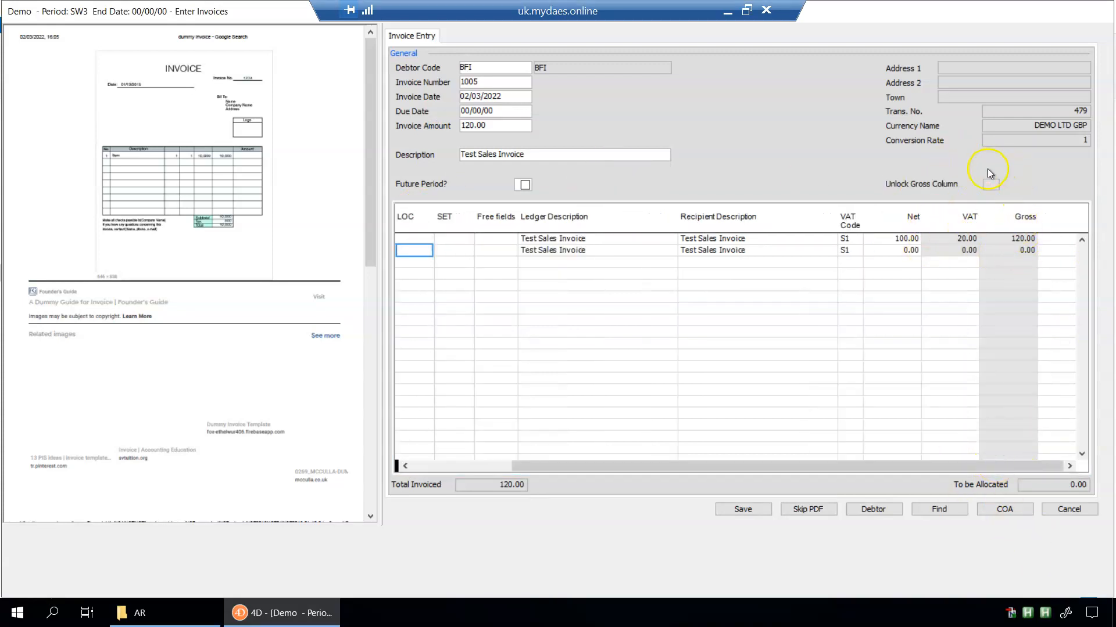
left_click(991, 188)
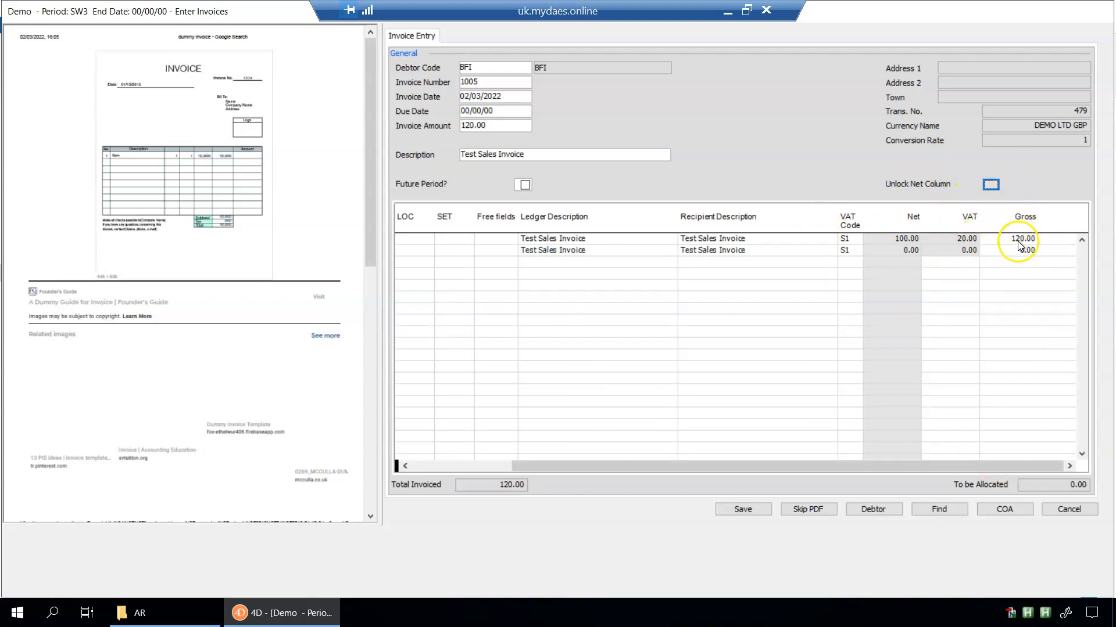
left_click(748, 509)
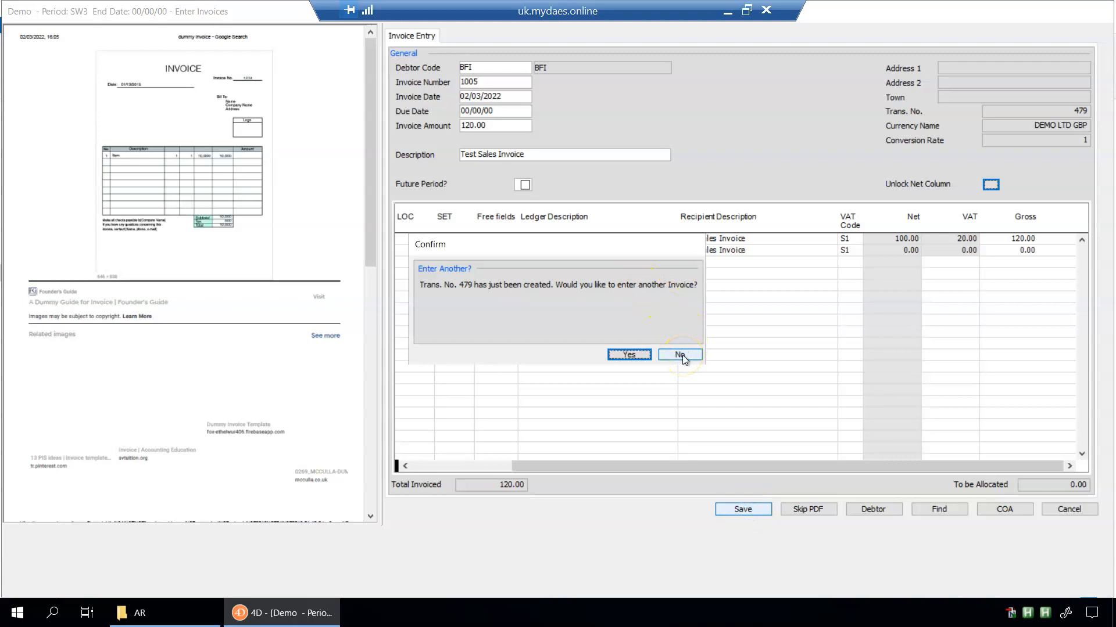
left_click(680, 354)
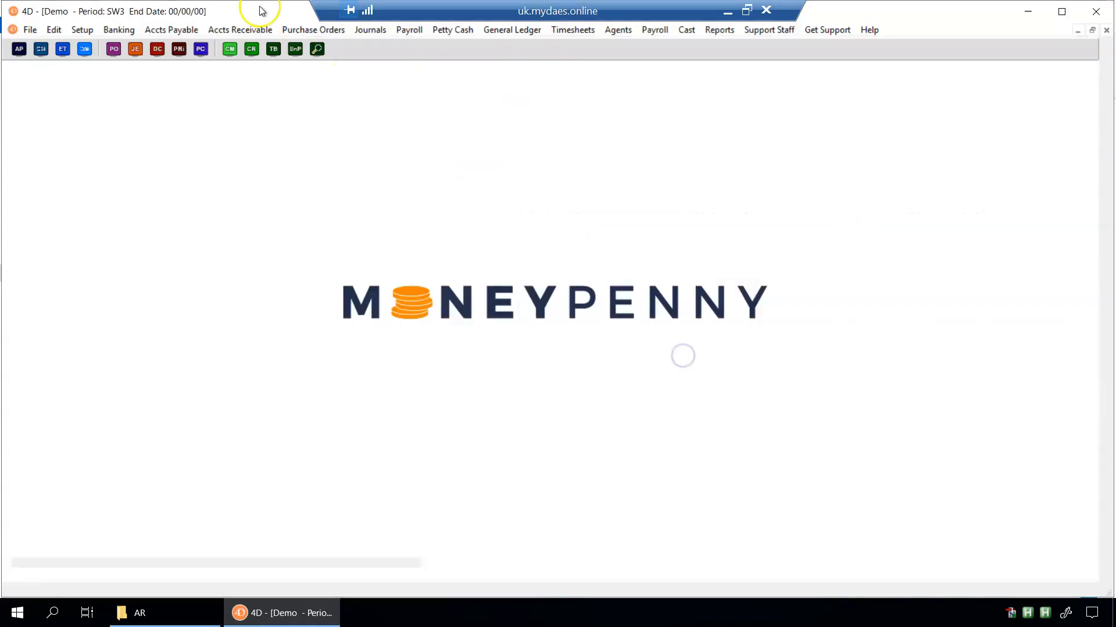
Step: Post the unposted BFI "Test Sales Invoice" from the debtor invoices without emailing it to the debtor
left_click(247, 27)
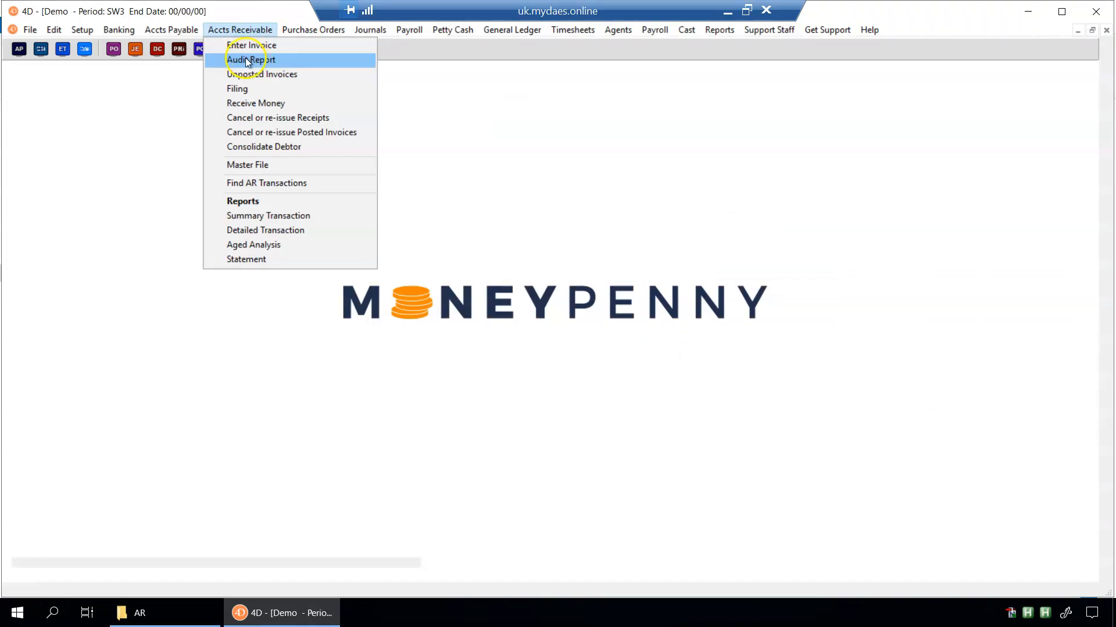
mouse_move(221, 31)
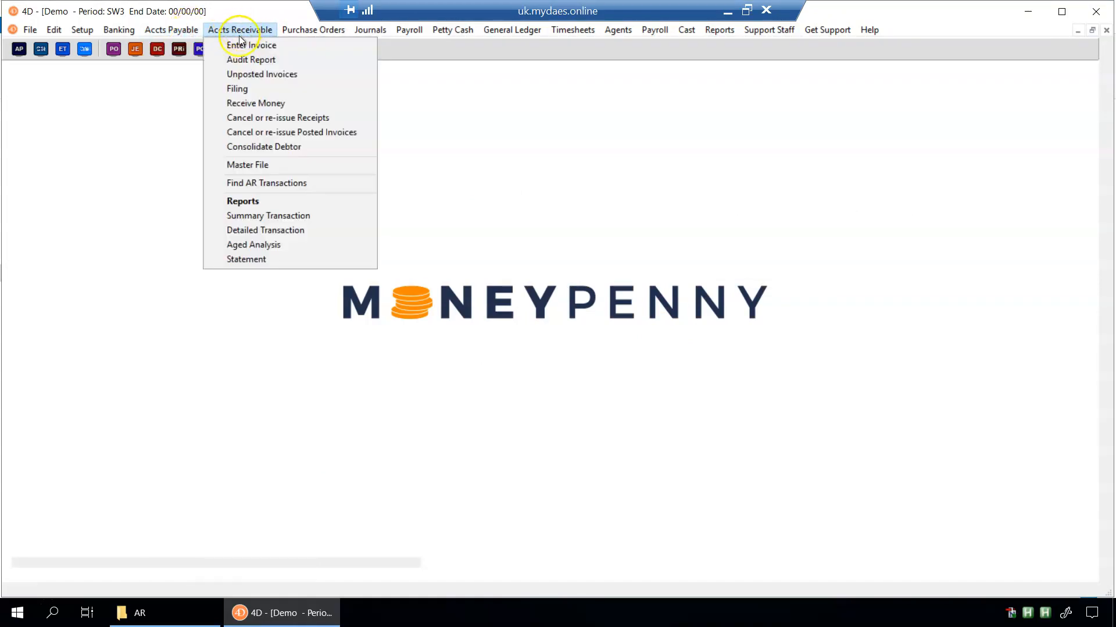
left_click(252, 74)
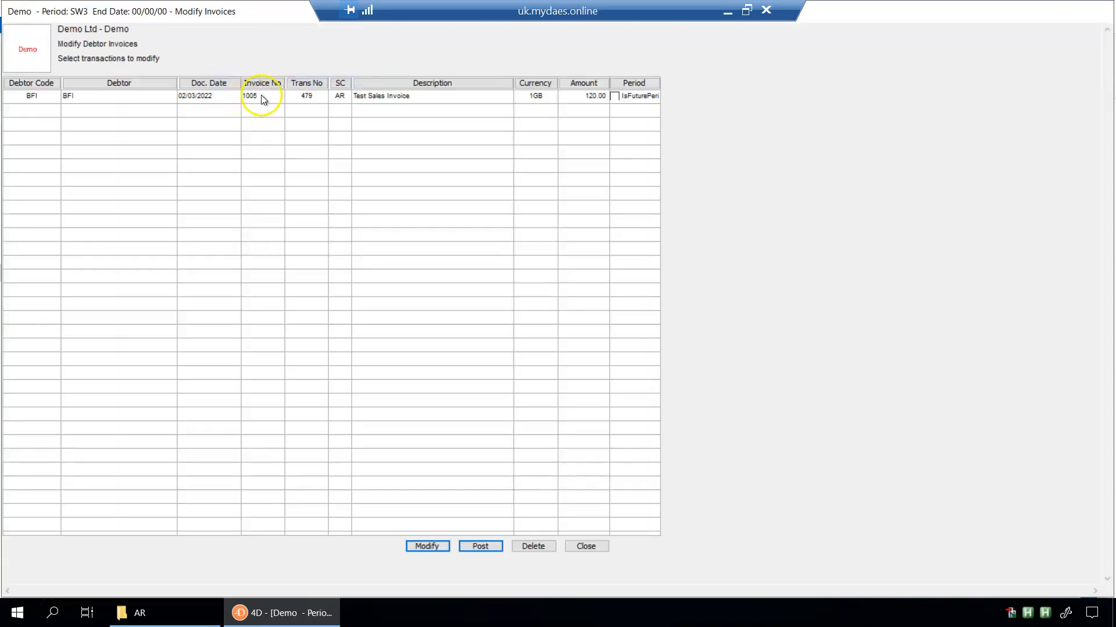
left_click(262, 97)
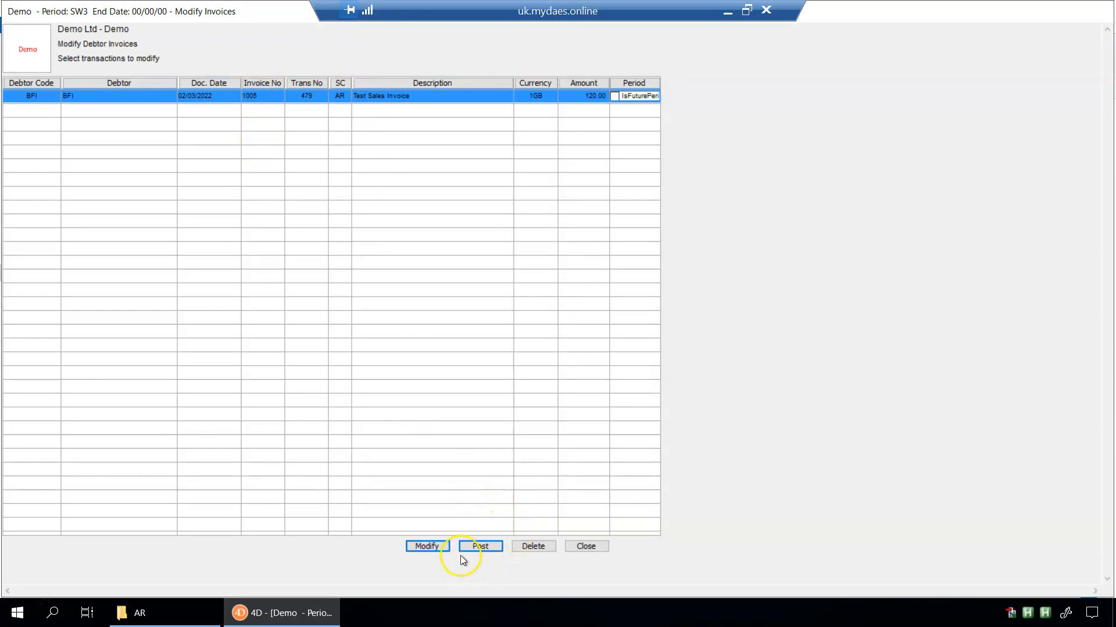
left_click(477, 549)
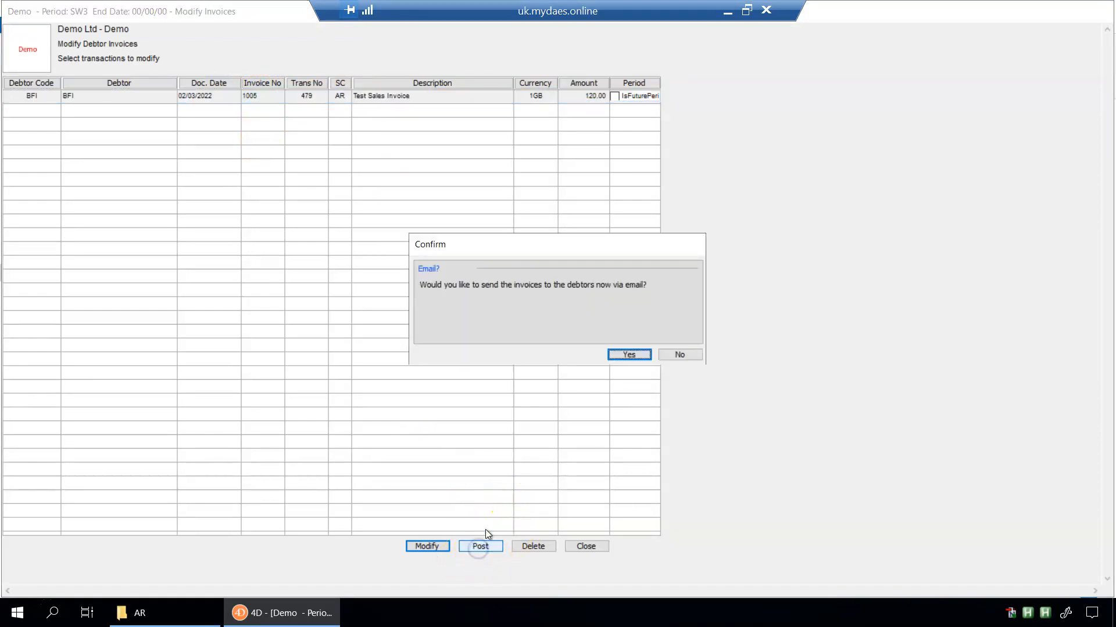
left_click(680, 355)
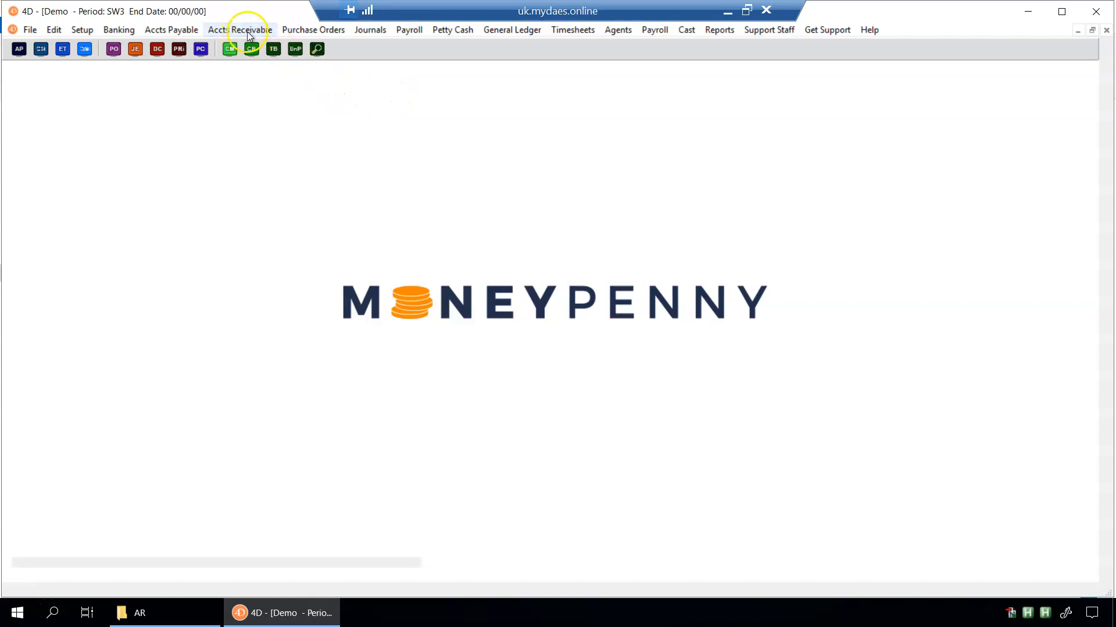
Step: Start receiving money into Bank 1 with the date received set to 02/03/22
left_click(247, 32)
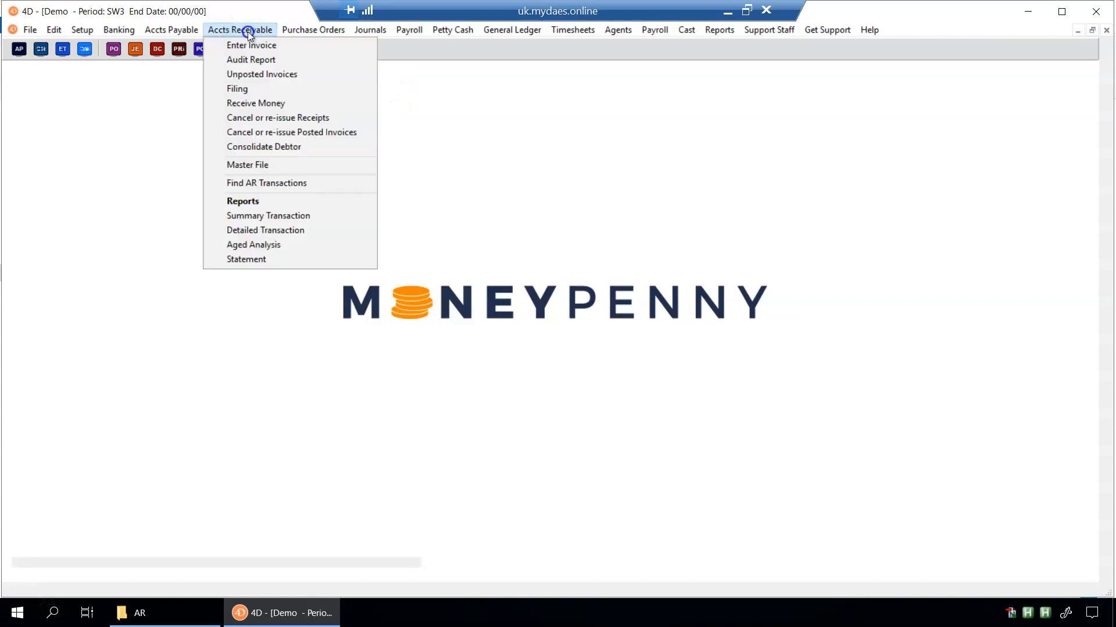
left_click(239, 103)
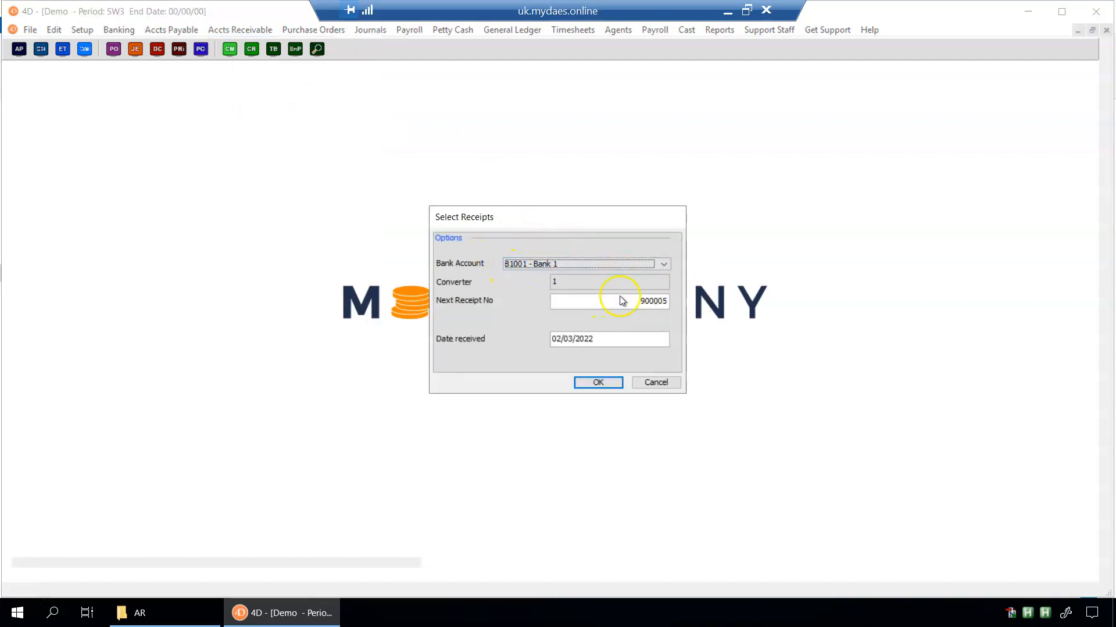
double_click(652, 301)
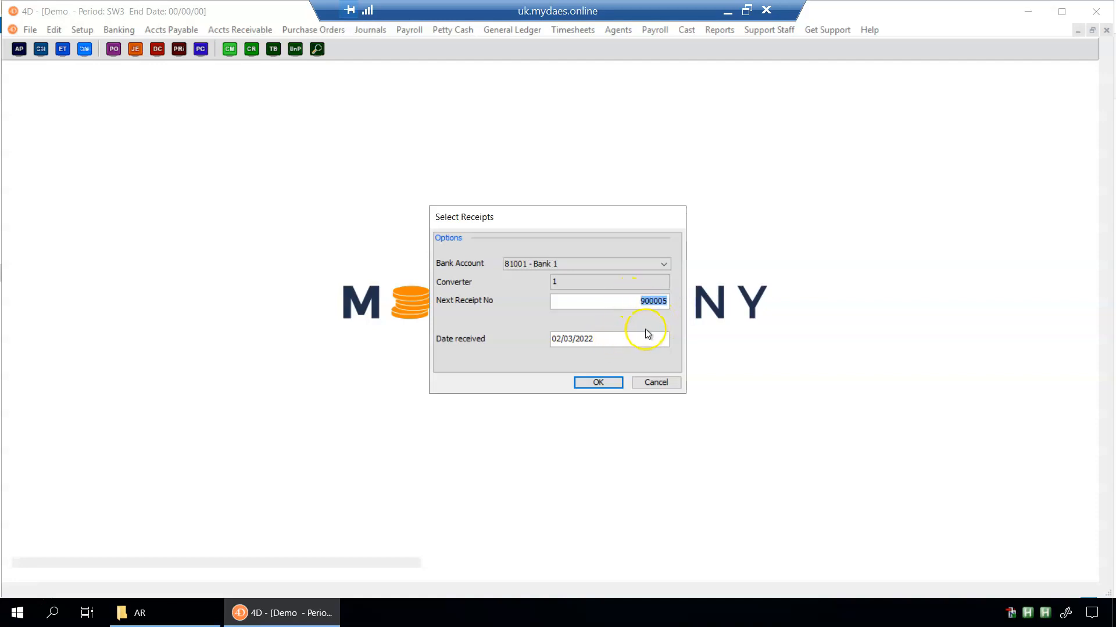
left_click(584, 340)
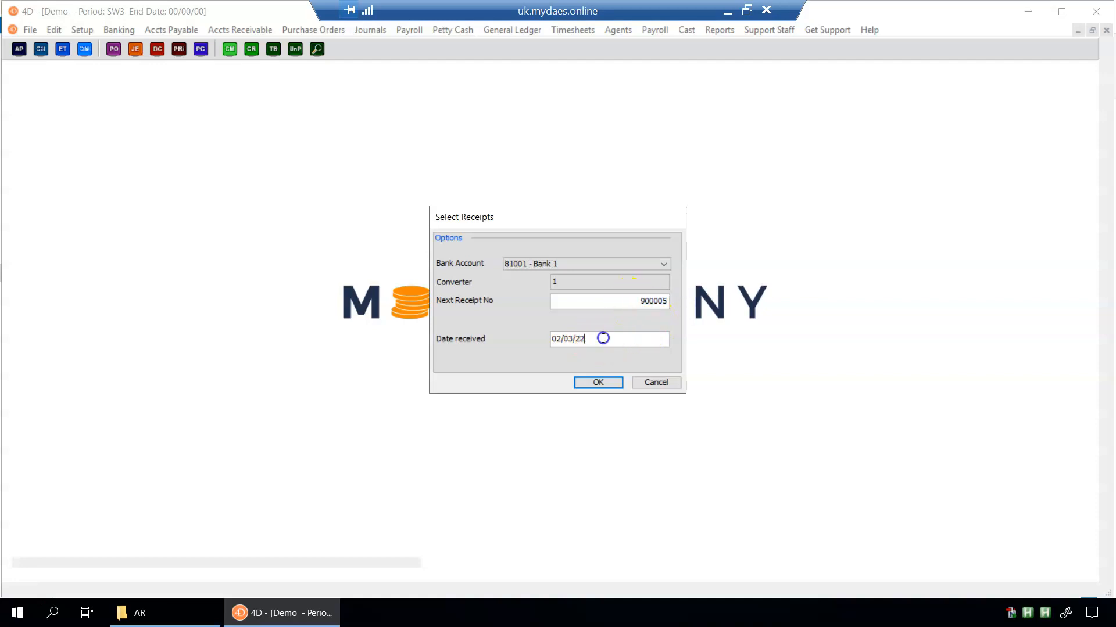
left_click(586, 381)
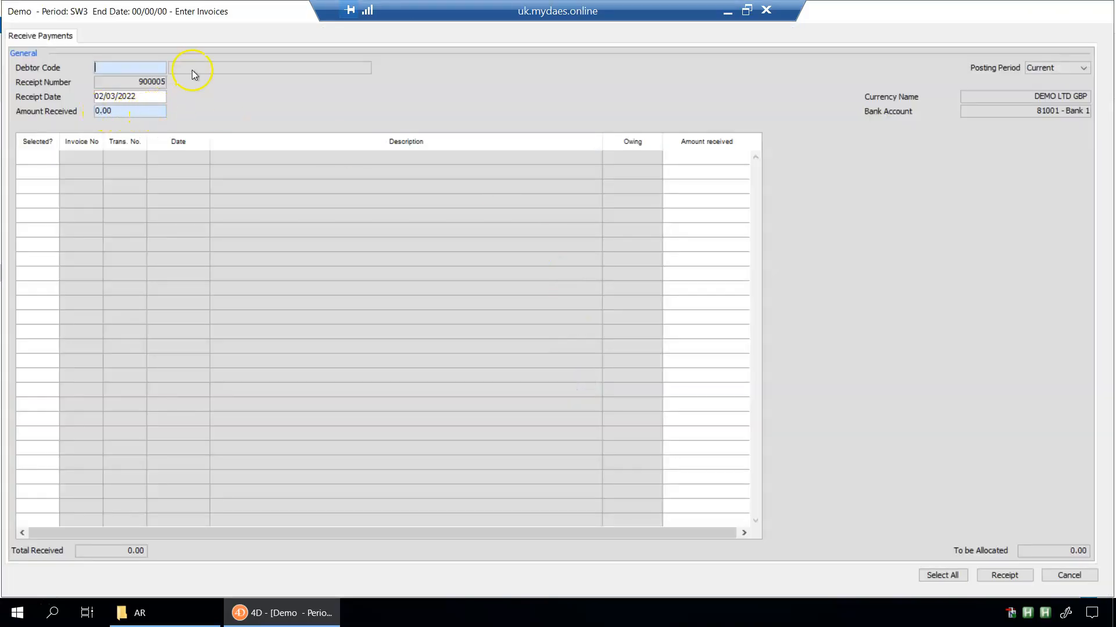
Step: Enter BFI as the receipt's debtor with 120.00 received and highlight its "Test Sales Invoice" line
type("b")
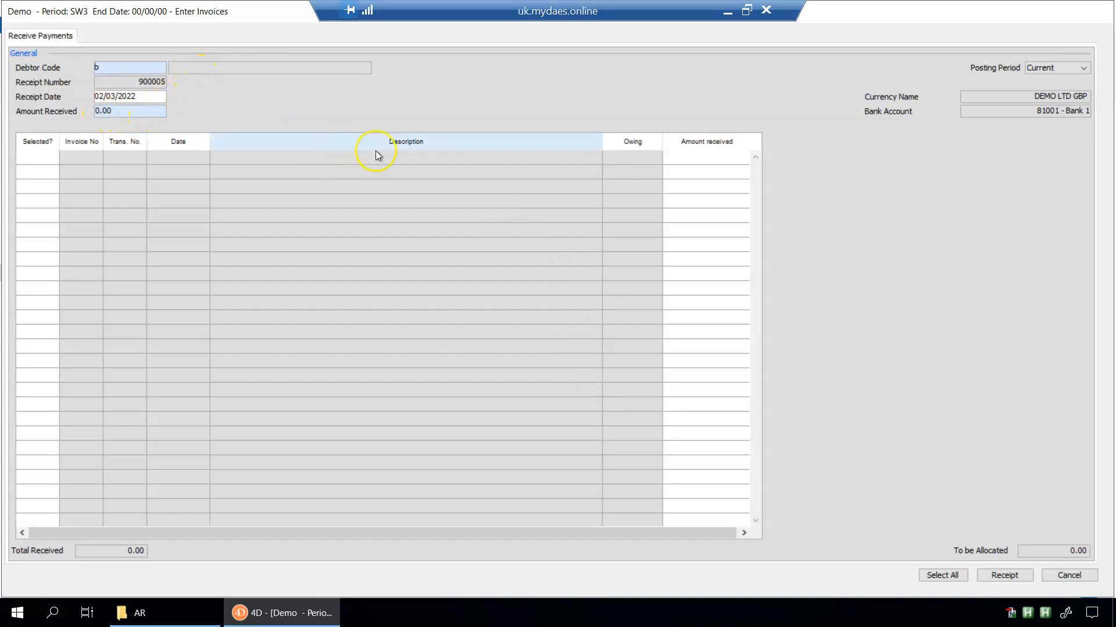
type("fi")
key("Tab")
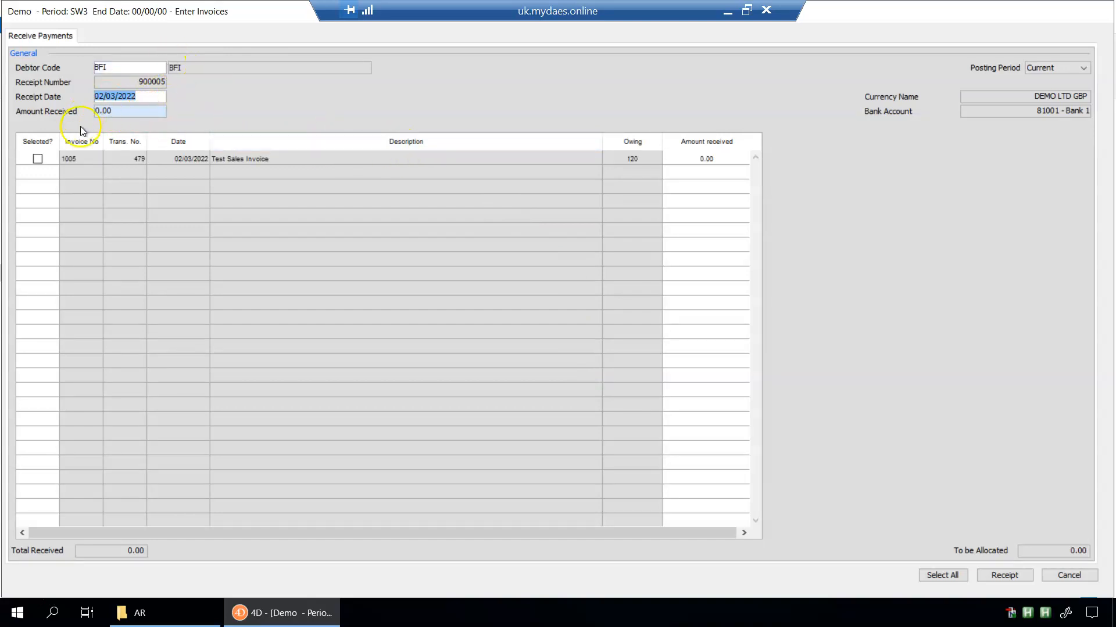
key("Tab")
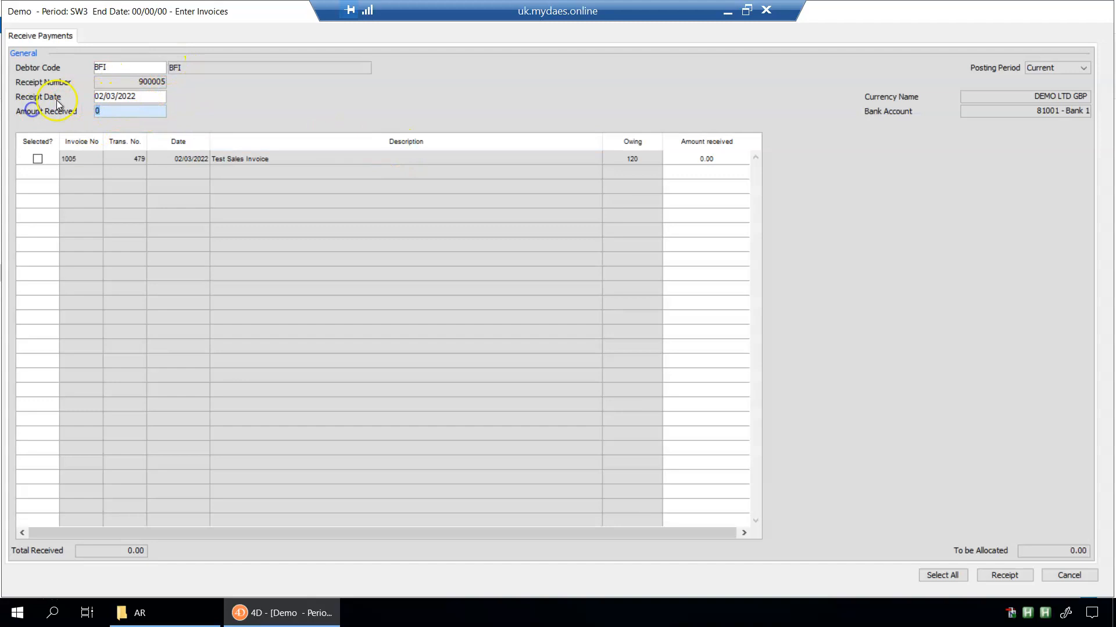
type("120.00")
left_click(37, 160)
left_click(127, 156)
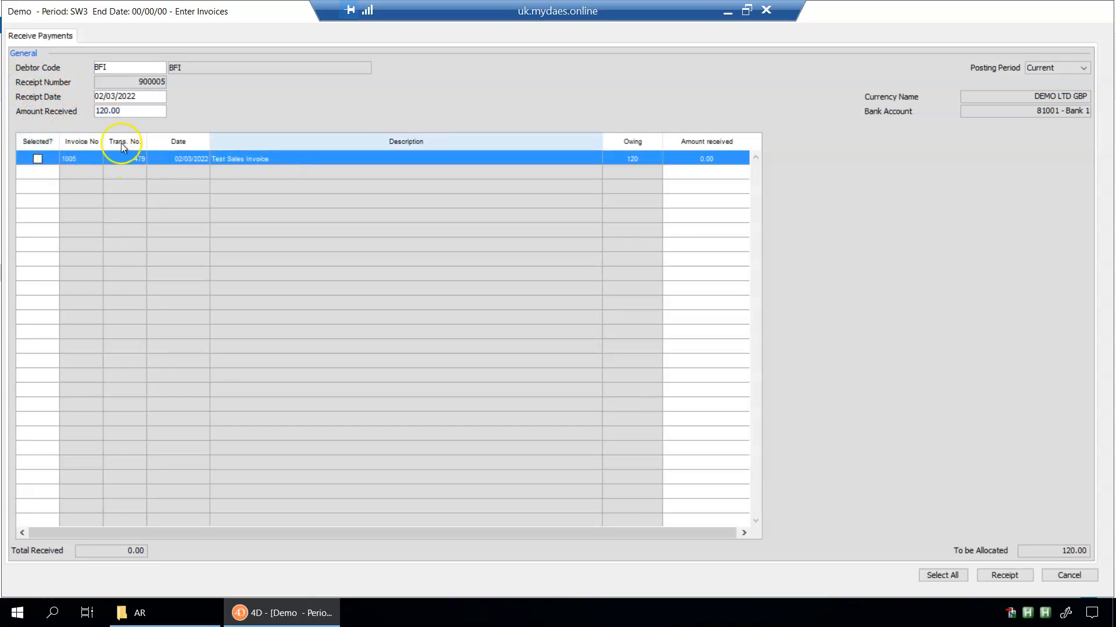
Step: Set the amount received to 100, allocate it to the "Test Sales Invoice" and record the receipt
left_click(115, 111)
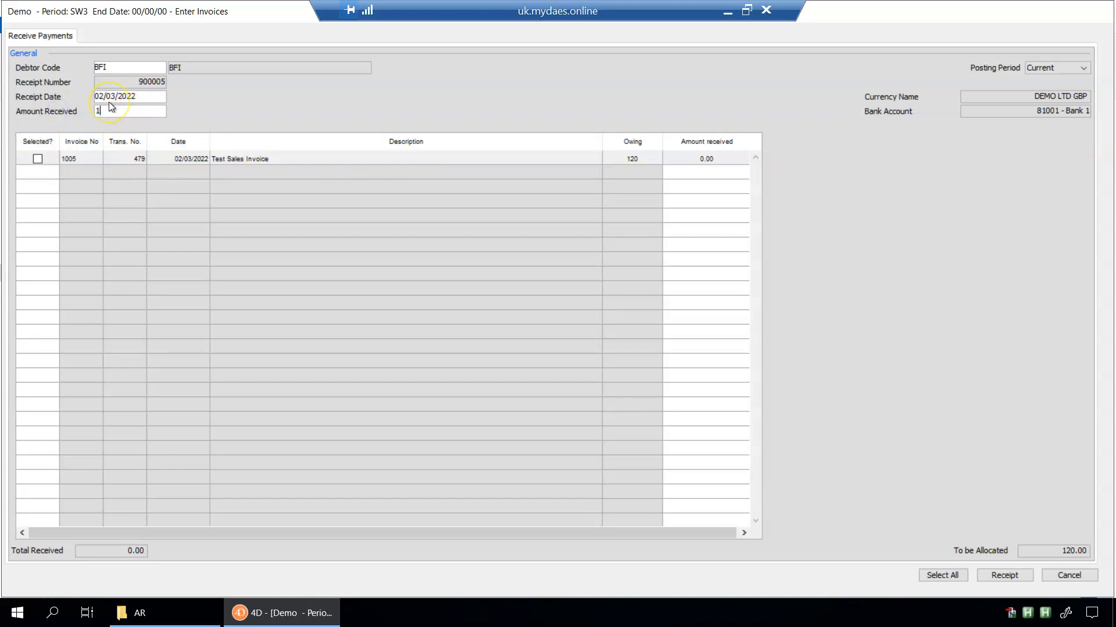
type("100")
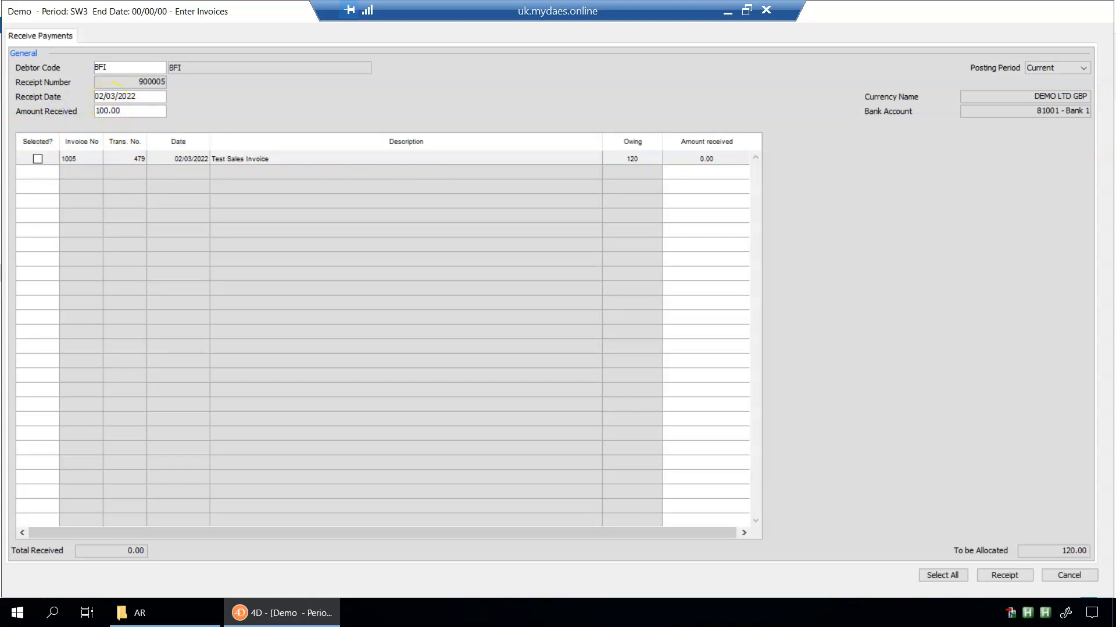
left_click(37, 158)
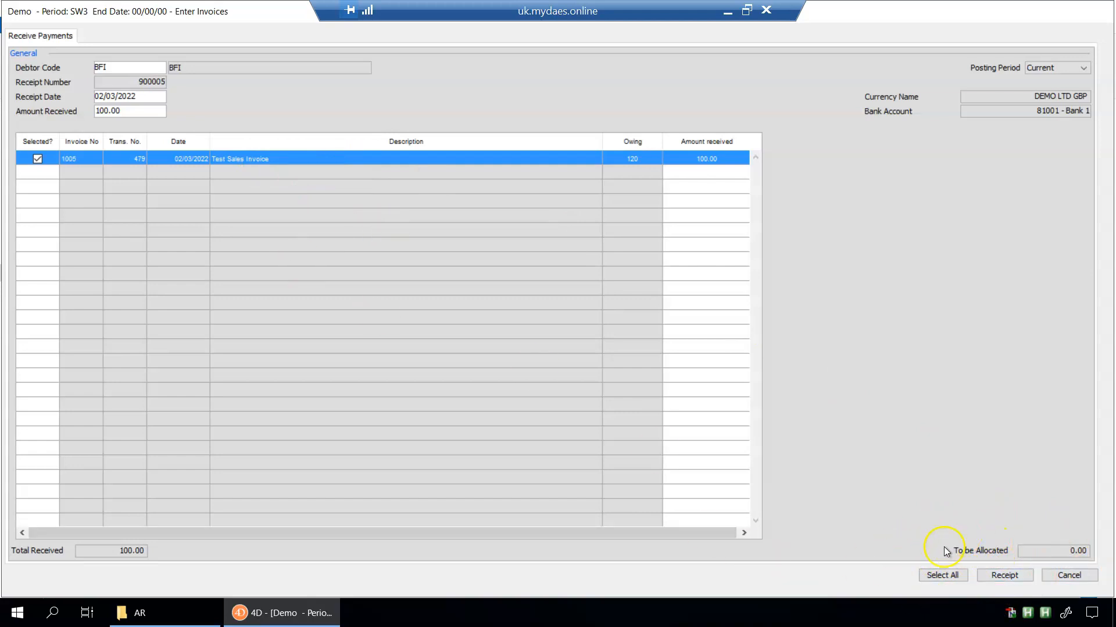
left_click(1001, 578)
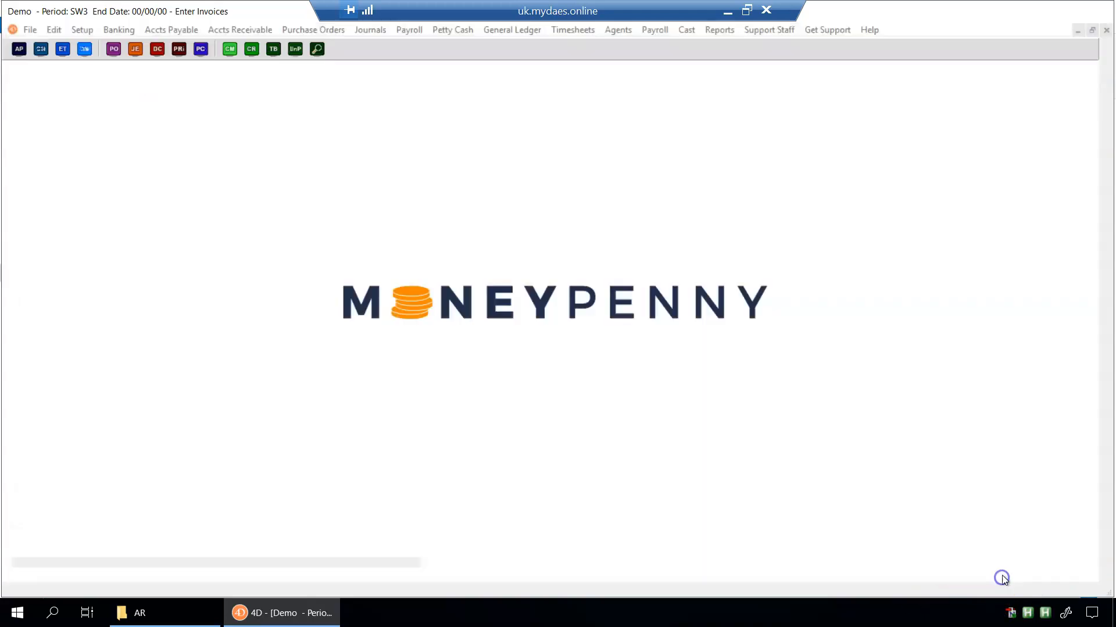
Step: Fill in a second BFI receipt with 20.00 received and the receipt date 2/3/22
type("BFI")
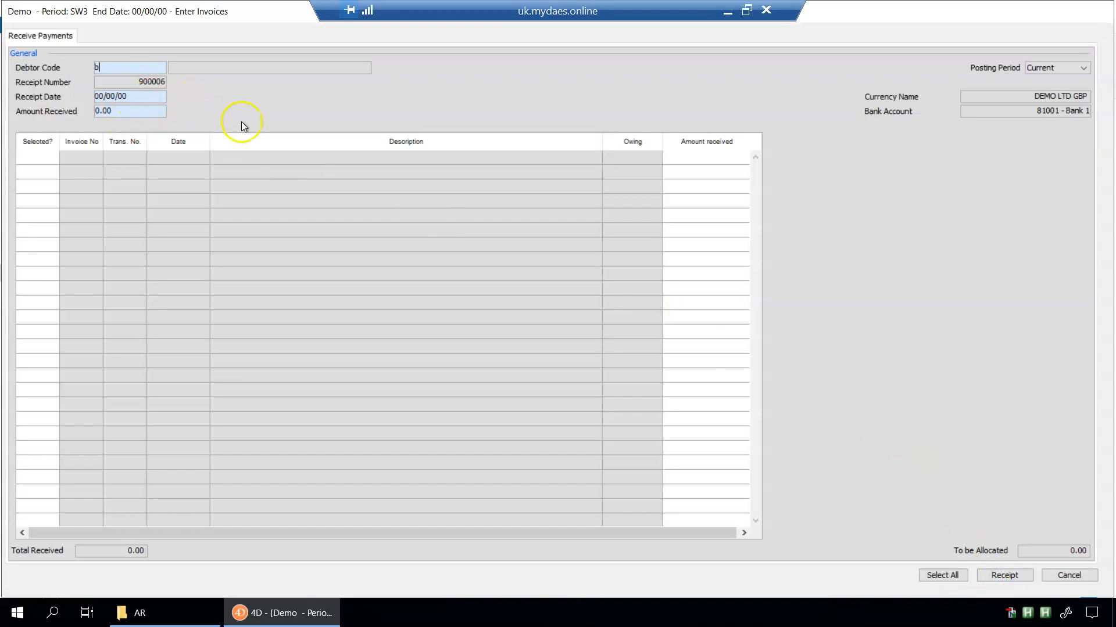
key("Tab")
left_click(626, 158)
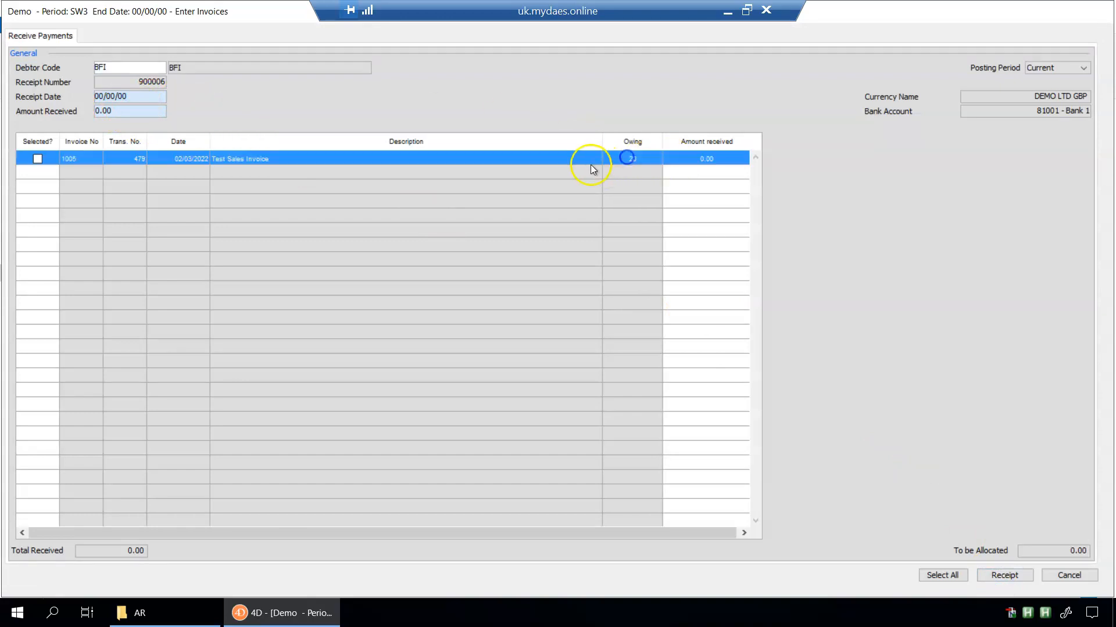
left_click(37, 159)
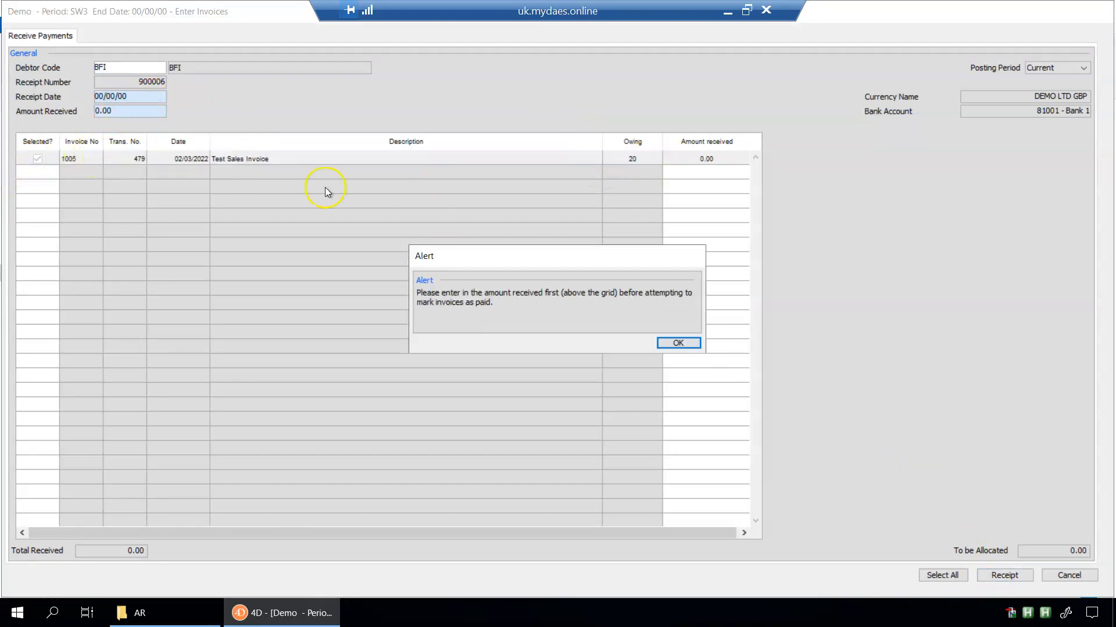
left_click(674, 341)
left_click(97, 110)
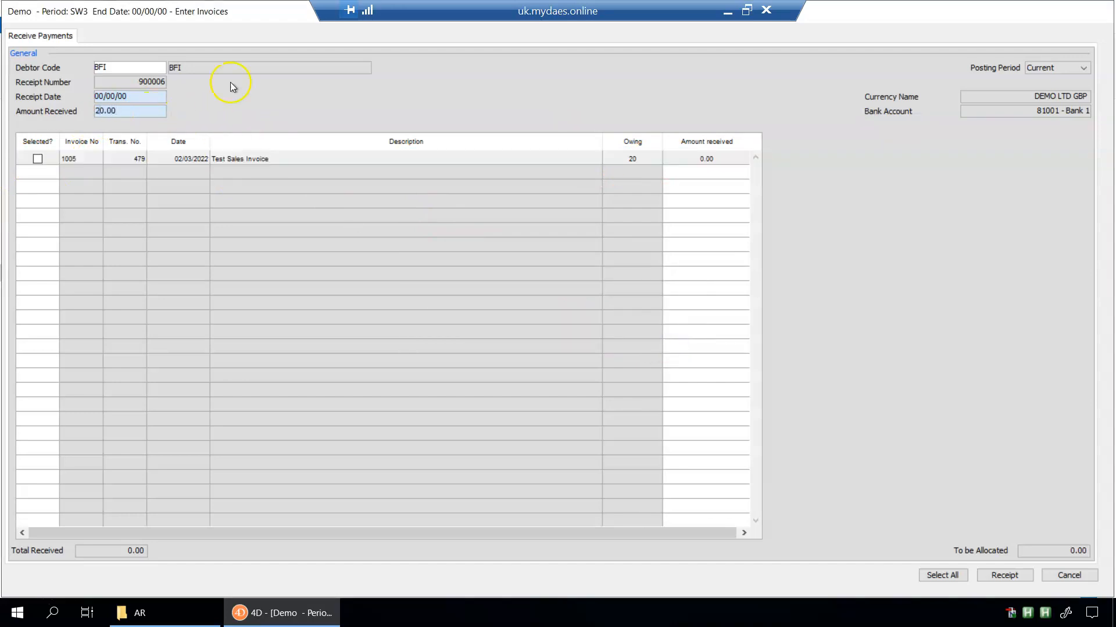
key("Tab")
type("2/3")
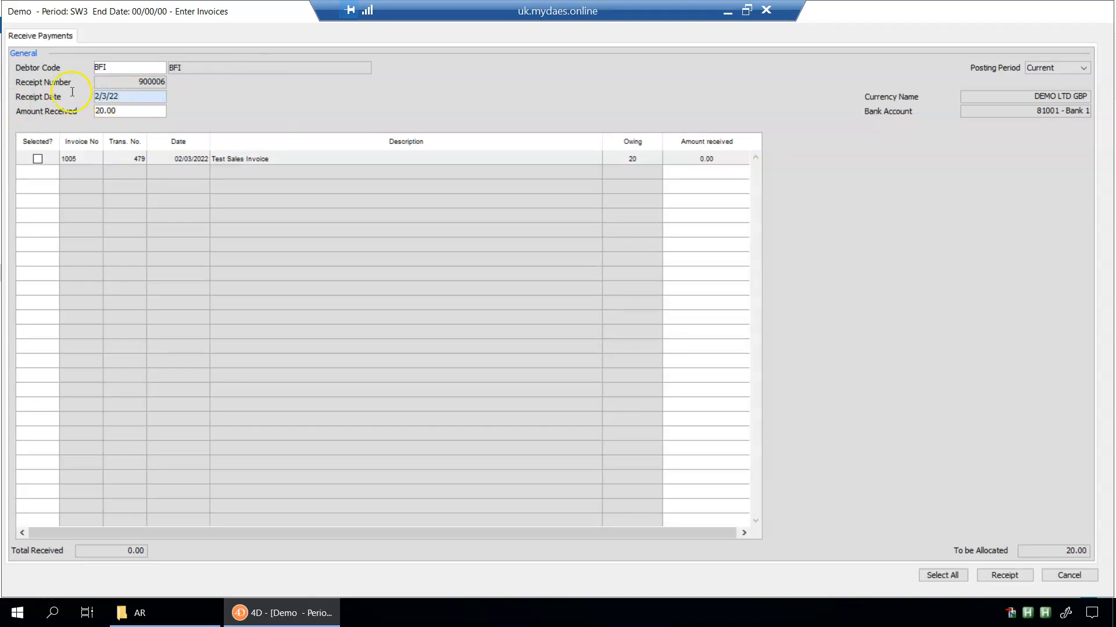
Step: Allocate the second receipt to the "Test Sales Invoice", record it and leave receipt entry
left_click(40, 159)
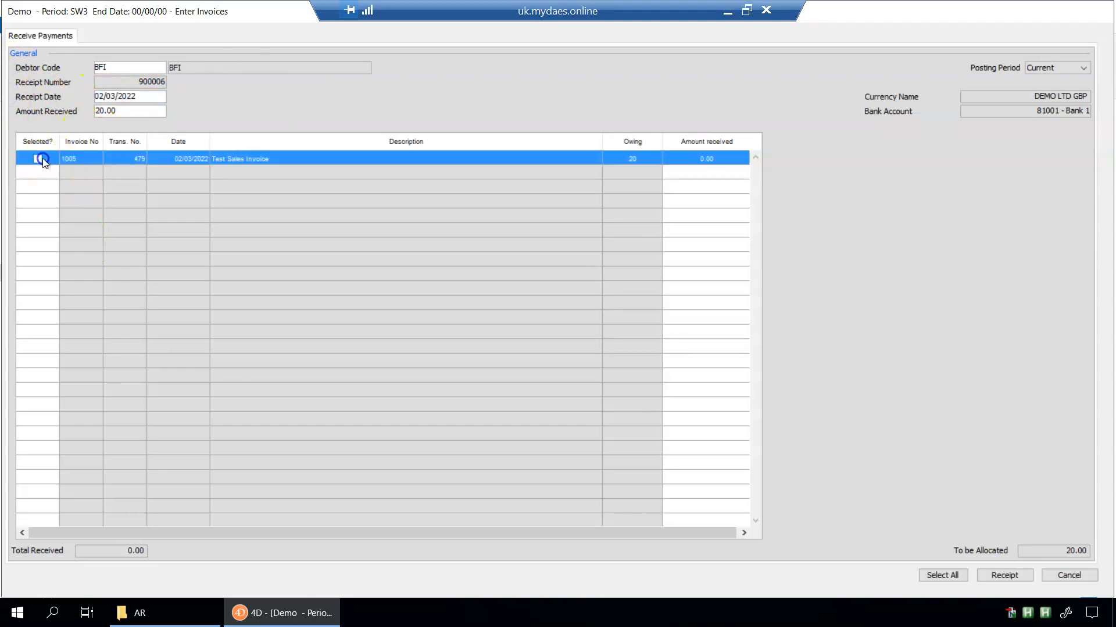
left_click(37, 159)
left_click(1002, 575)
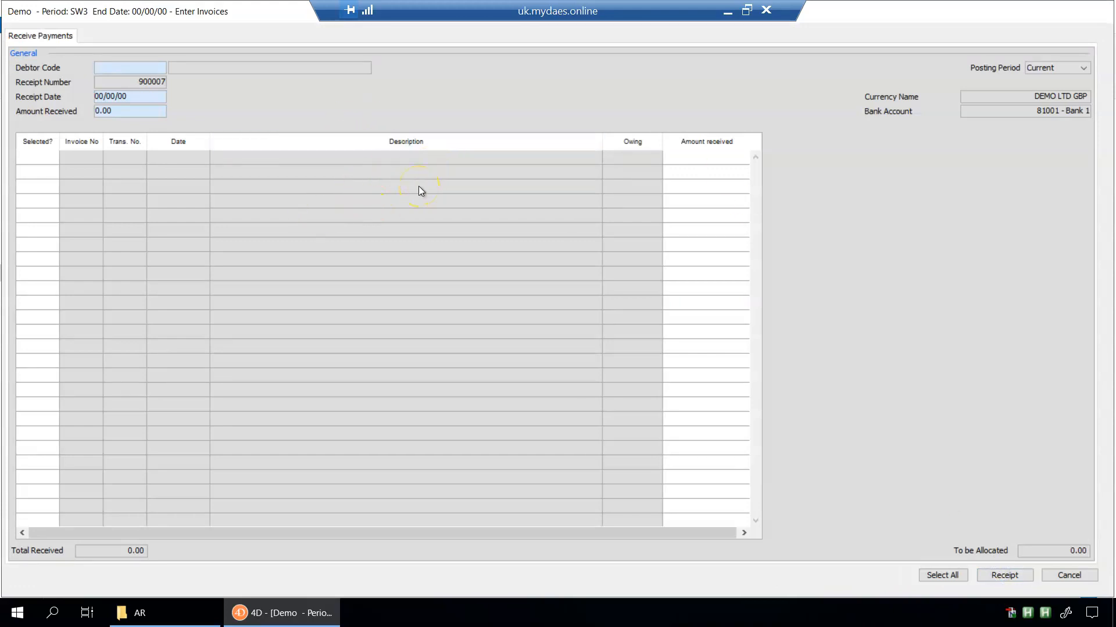
key("Escape")
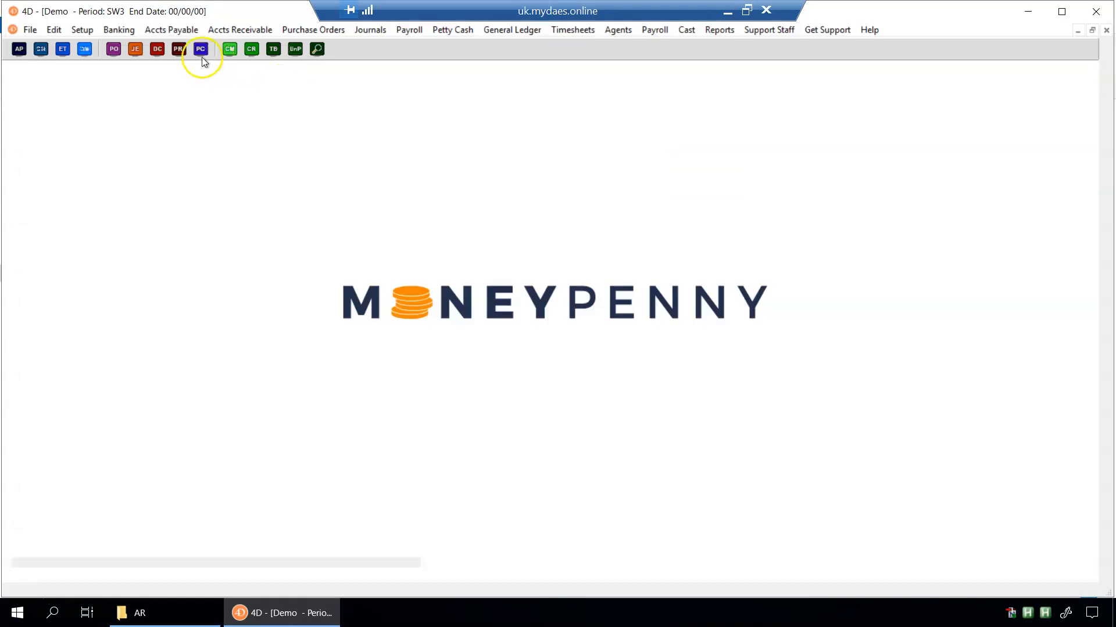
Step: Open the bank reconciliation for Bank 1 and show all of its transactions
left_click(81, 29)
left_click(130, 45)
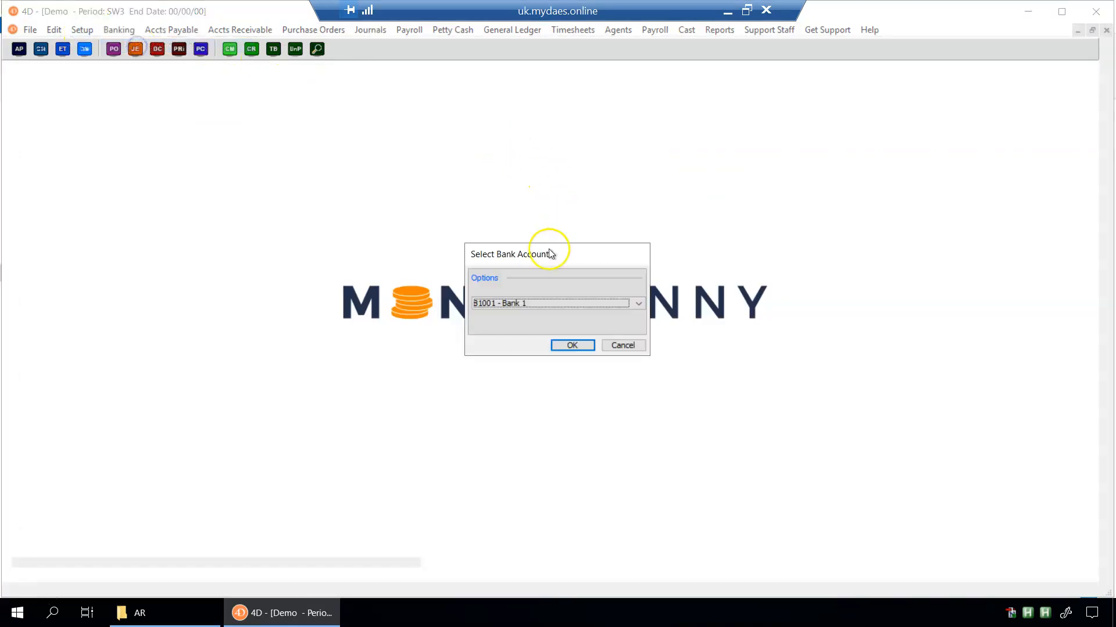
left_click(563, 342)
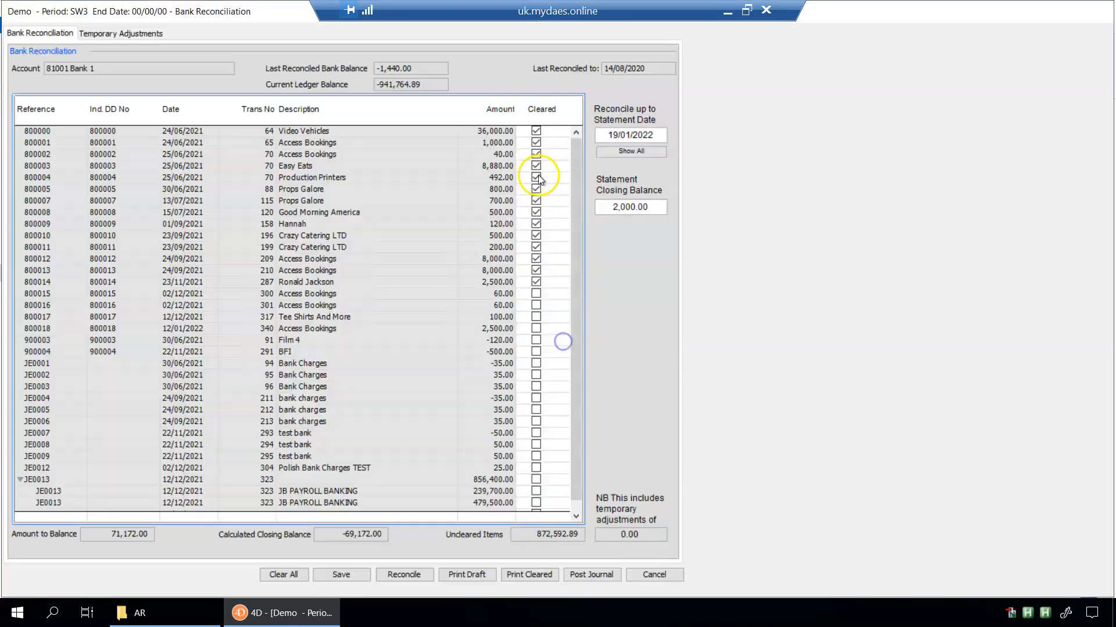
left_click(625, 151)
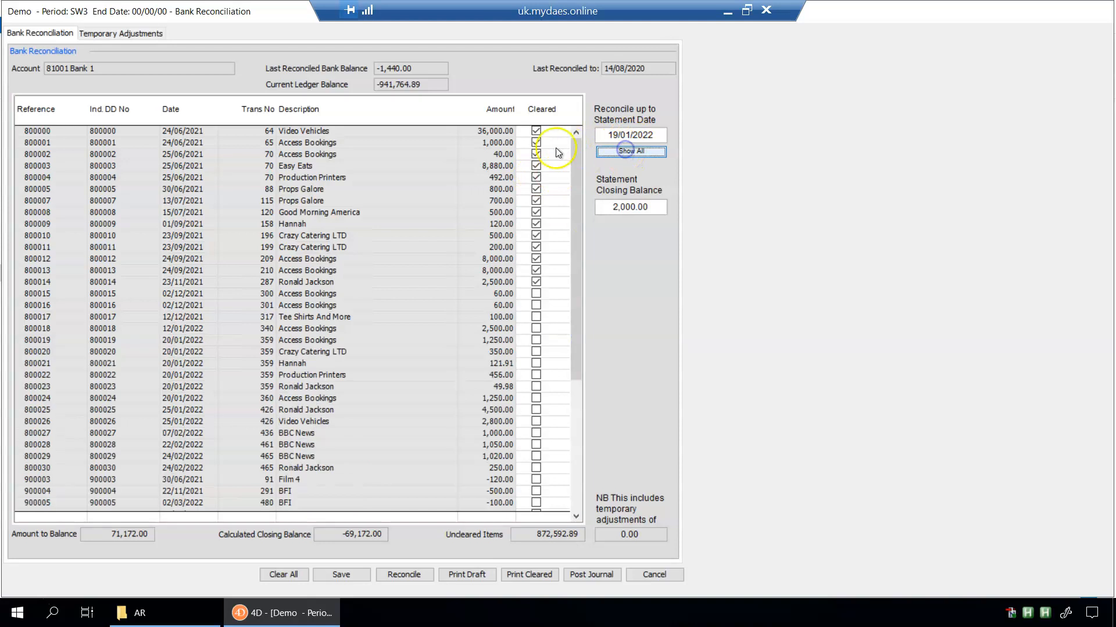
Step: Sort the reconciliation by date, check the latest BFI receipts and leave without saving
left_click(210, 120)
left_click_drag(581, 192, 570, 480)
left_click(501, 495)
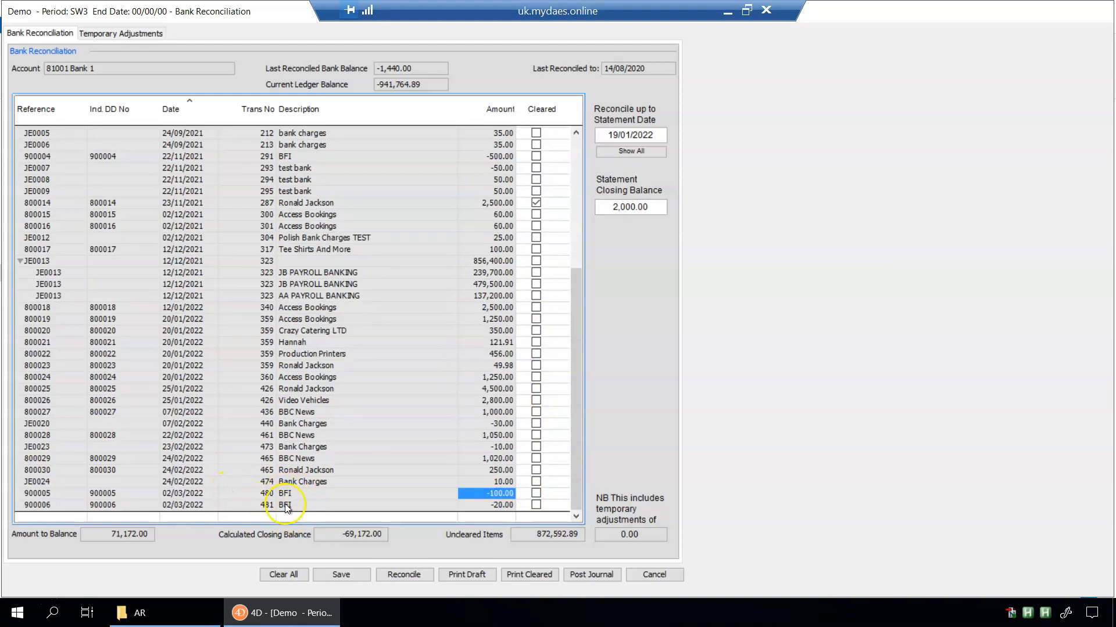
left_click(653, 575)
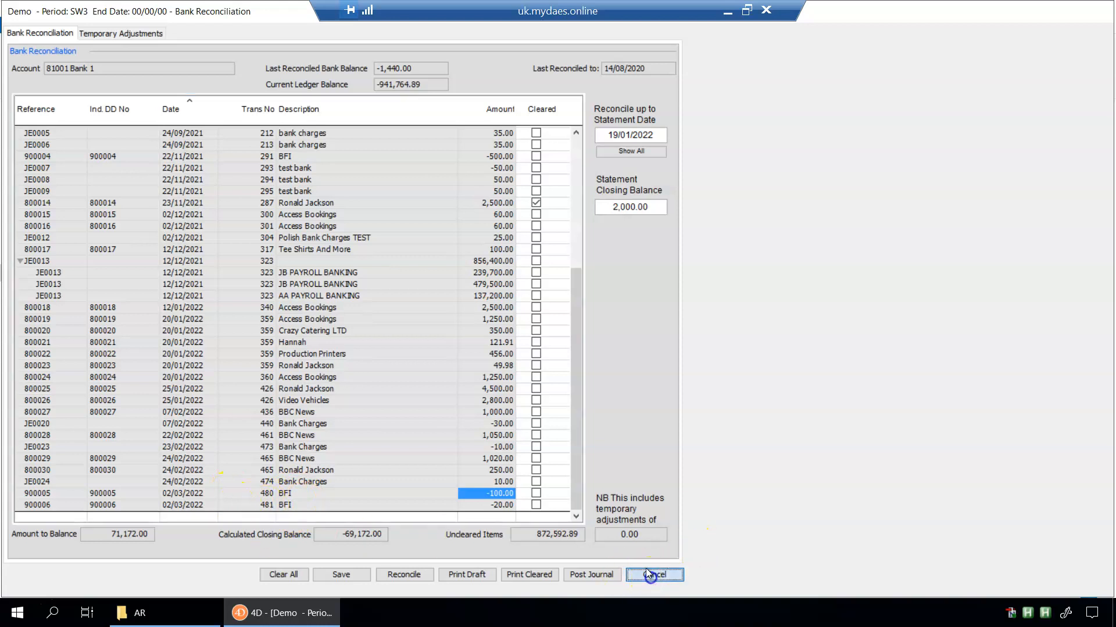
Step: Run an accounts receivable statement of posted, unpaid invoices for debtor BFI and dismiss the result
left_click(224, 29)
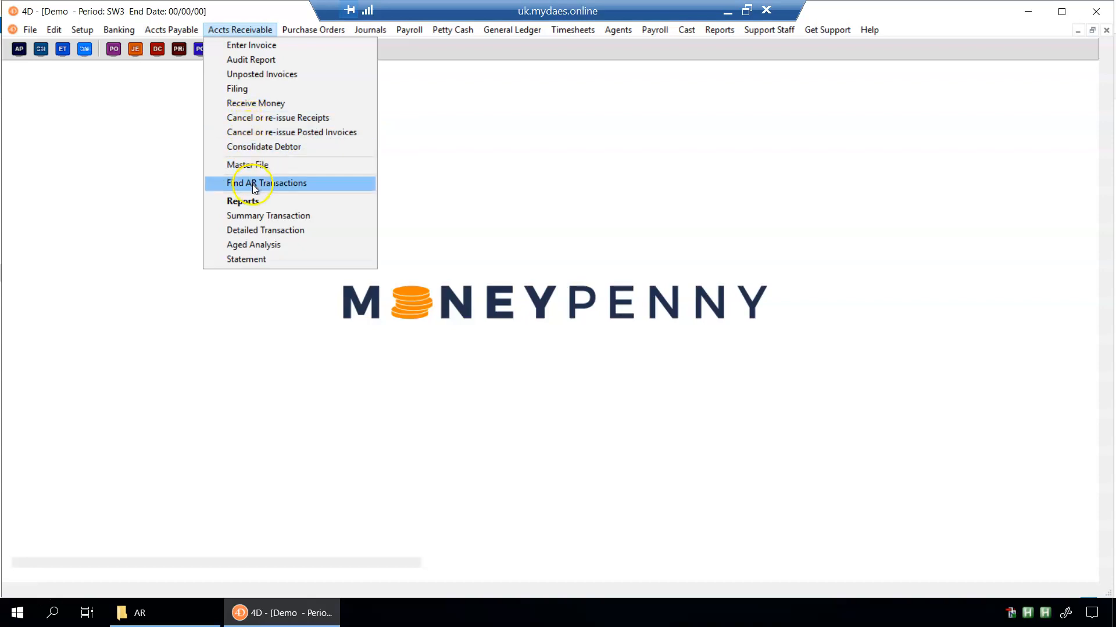
left_click(271, 261)
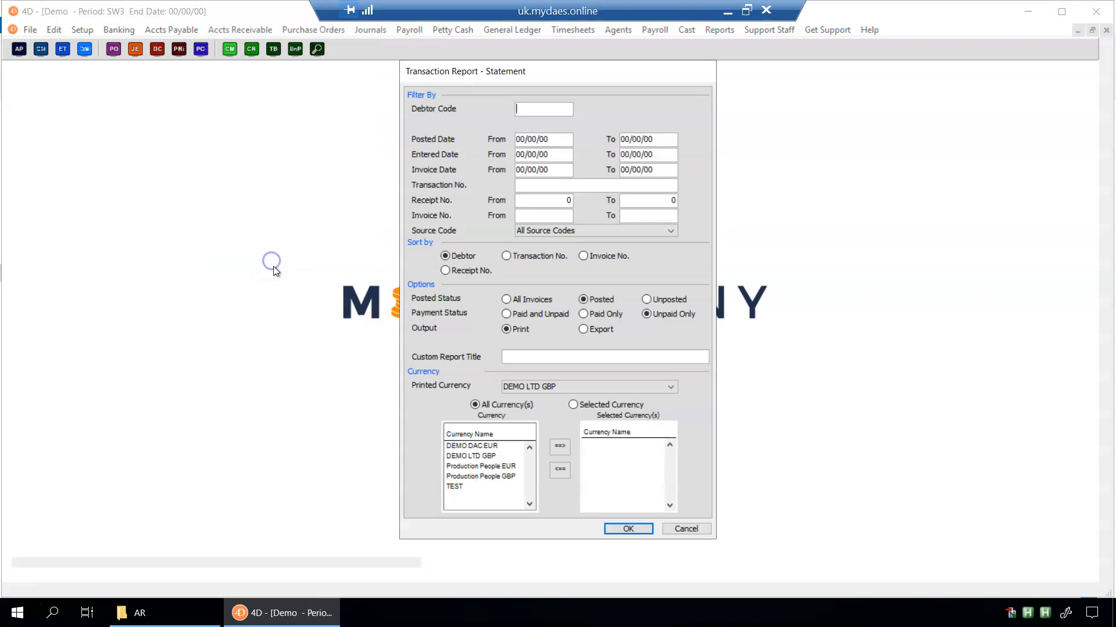
type("bfi")
key("Tab")
key("Return")
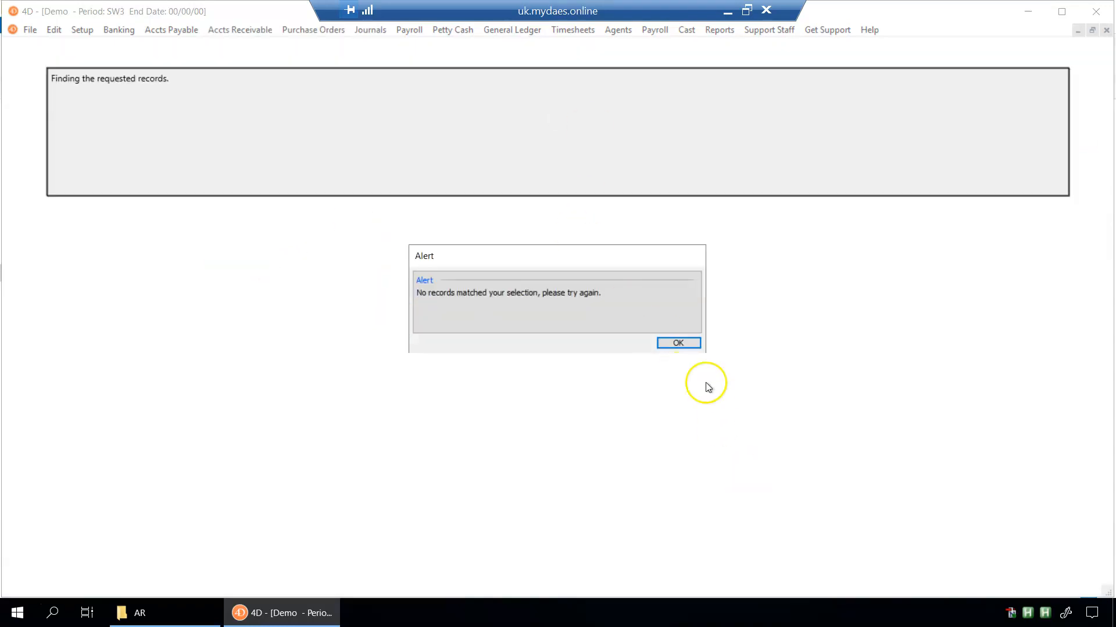
left_click(693, 345)
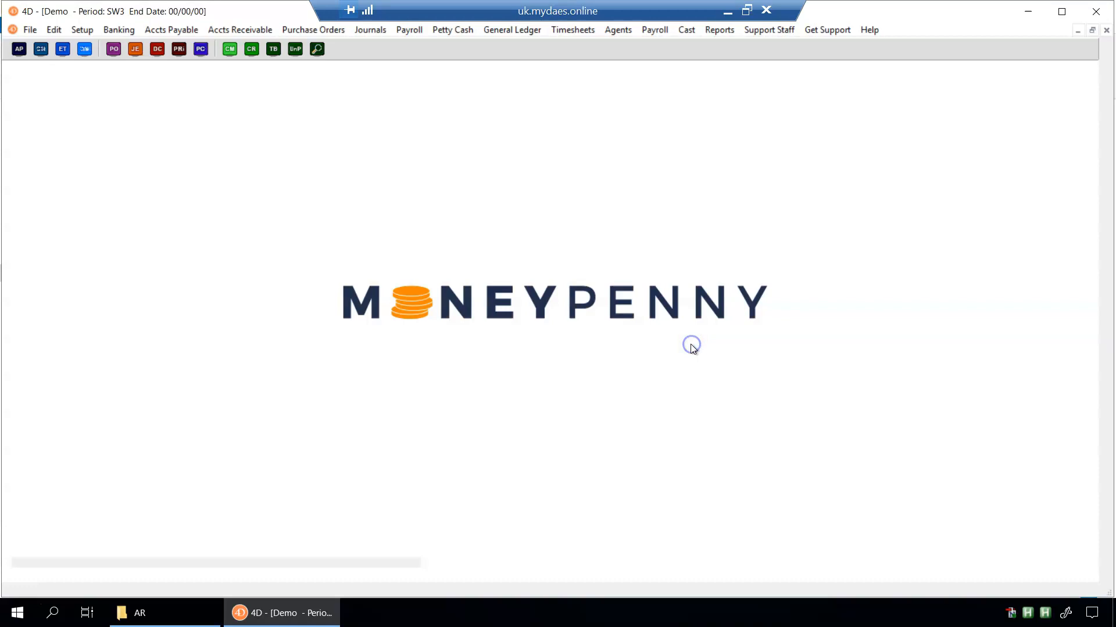
Step: Look over the available accounts receivable reports
left_click(175, 30)
mouse_move(235, 29)
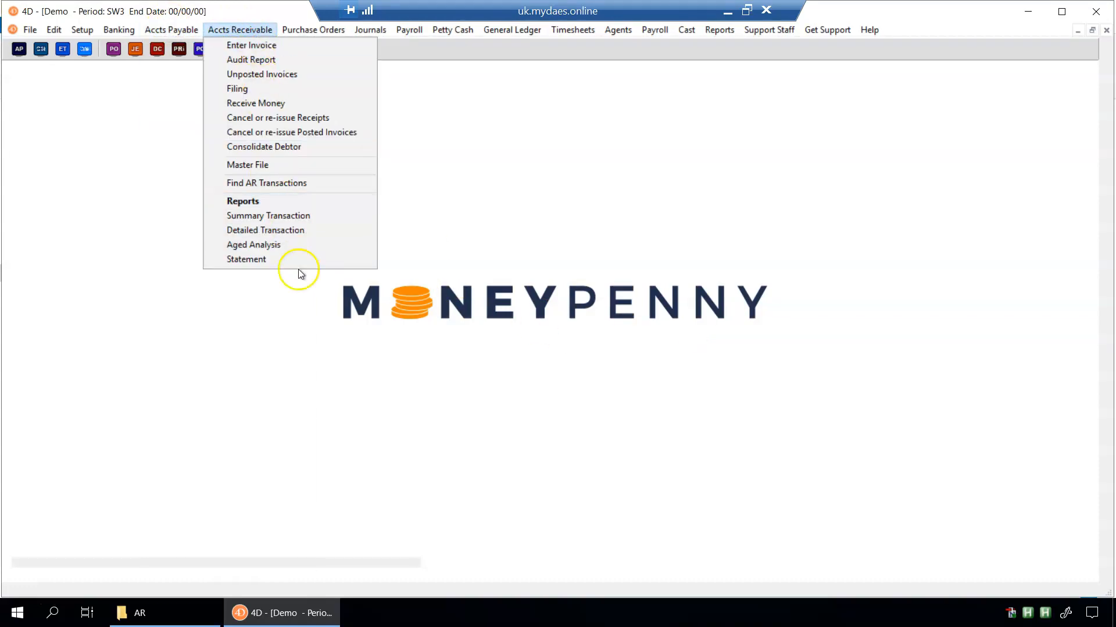